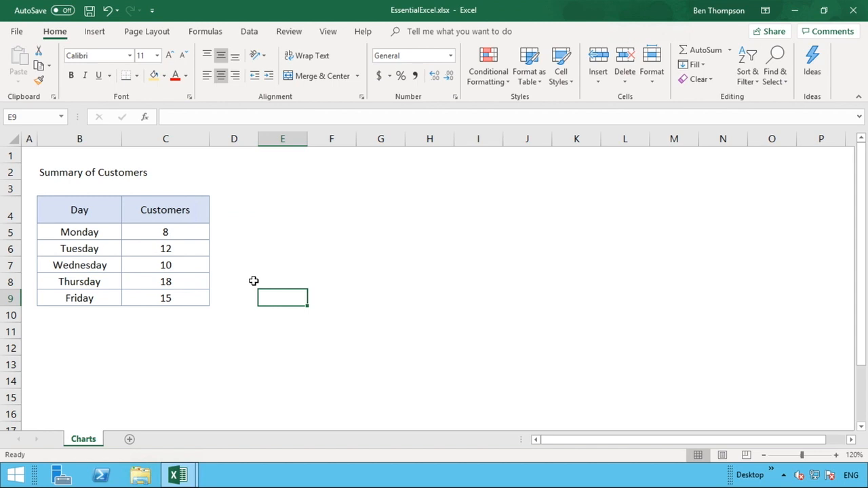
pyautogui.click(97, 216)
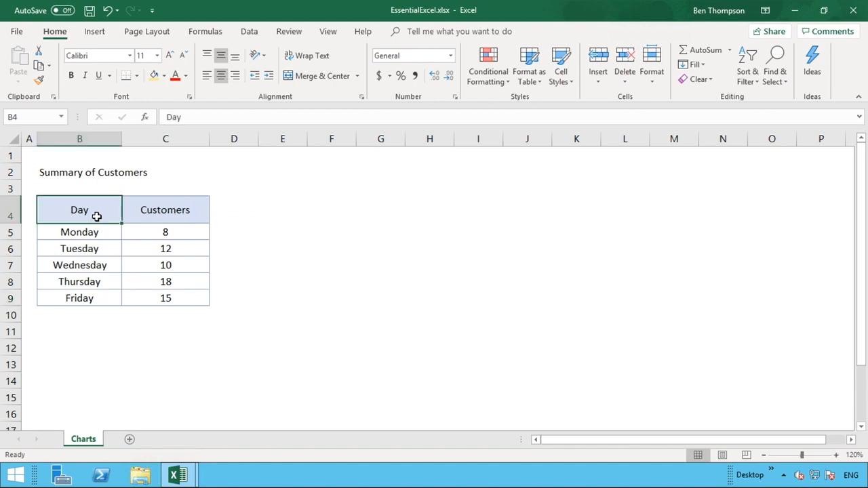
pyautogui.moveTo(97, 216); pyautogui.dragTo(91, 297)
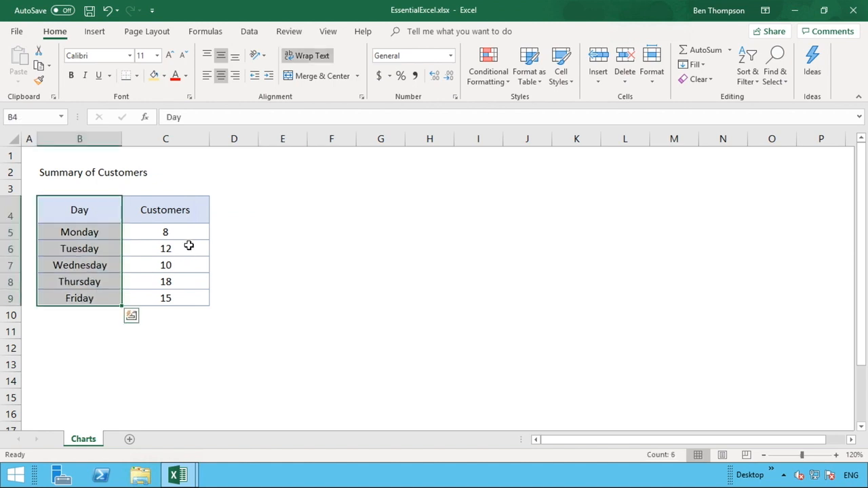
pyautogui.moveTo(188, 213); pyautogui.dragTo(183, 297)
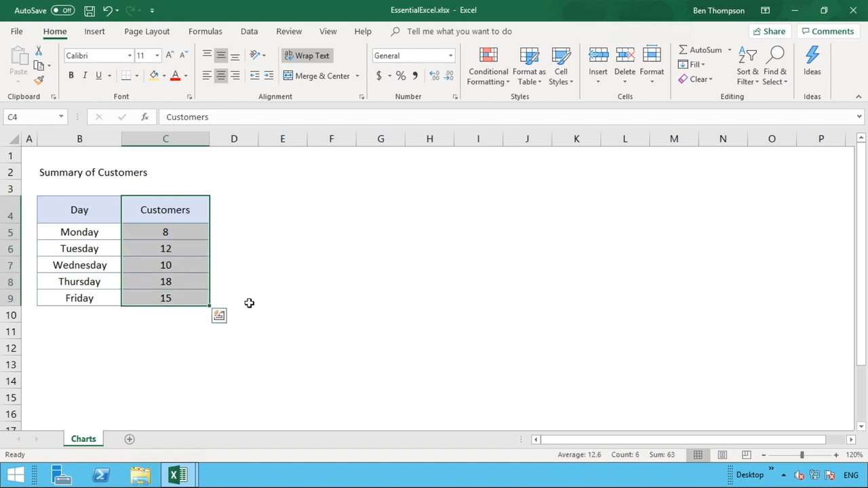
pyautogui.click(226, 305)
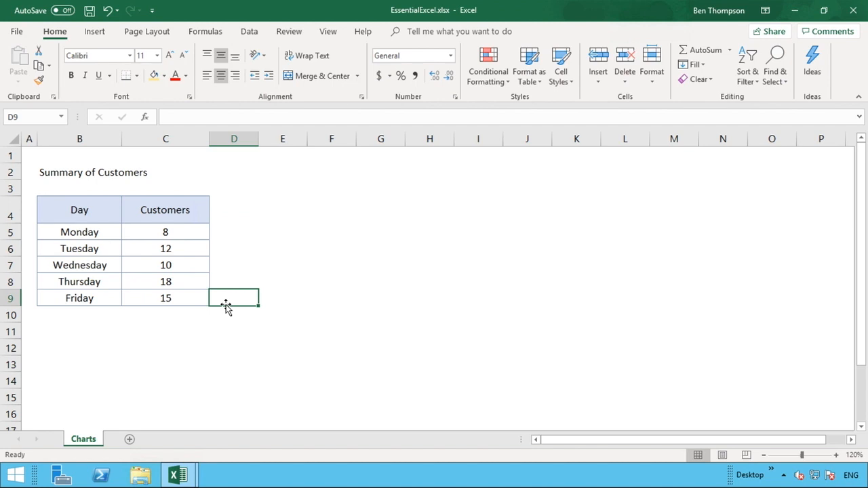
# Insert a clustered column chart of the Day and Customers data in B4:C9 and place it beside the table
pyautogui.moveTo(101, 210); pyautogui.dragTo(148, 298)
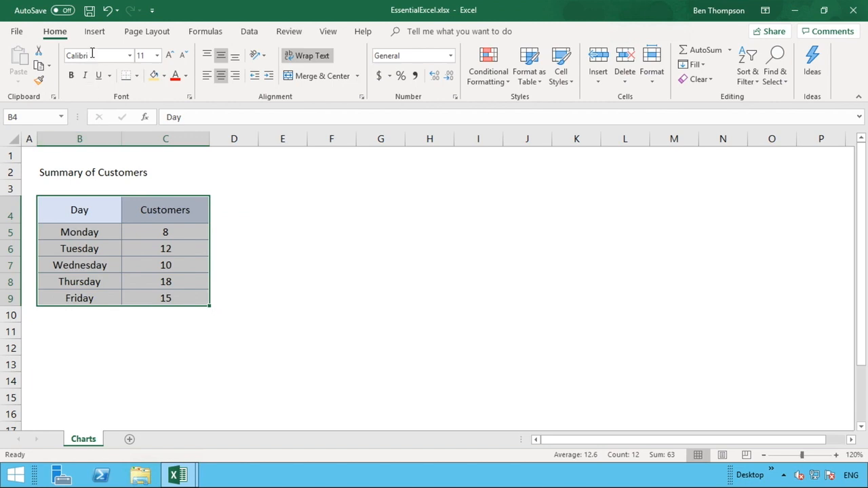
pyautogui.click(95, 32)
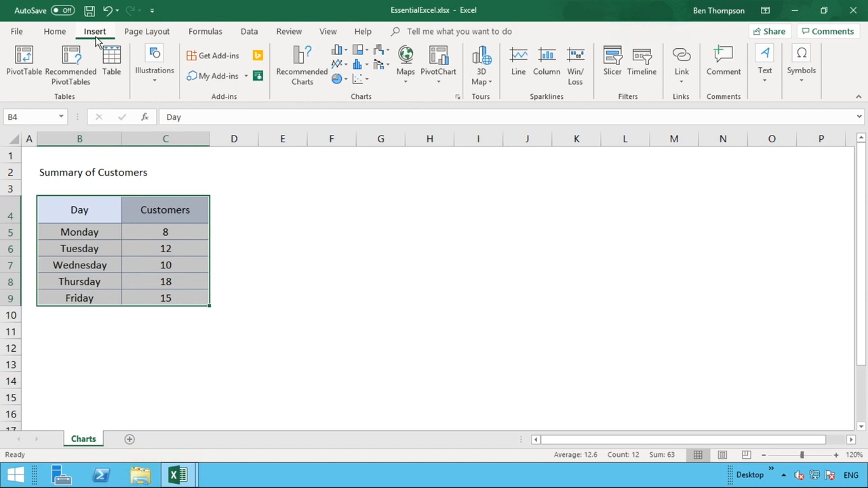
pyautogui.click(313, 74)
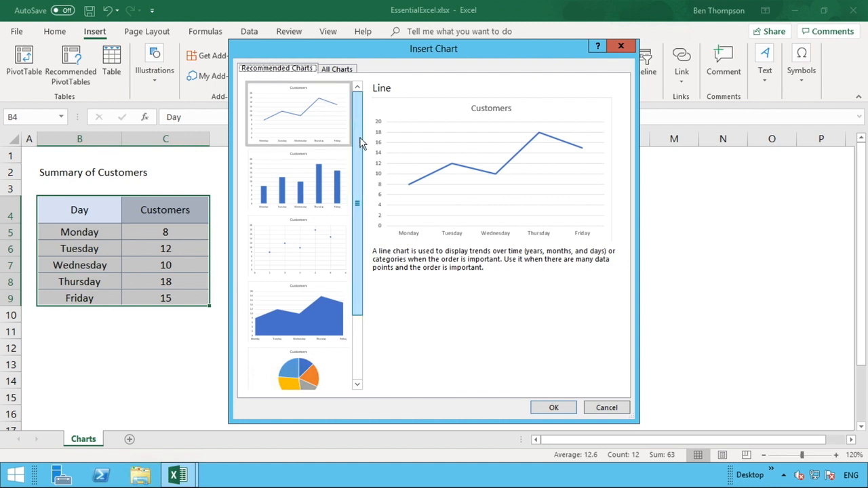
pyautogui.moveTo(360, 140); pyautogui.dragTo(357, 190)
pyautogui.moveTo(358, 151); pyautogui.dragTo(360, 109)
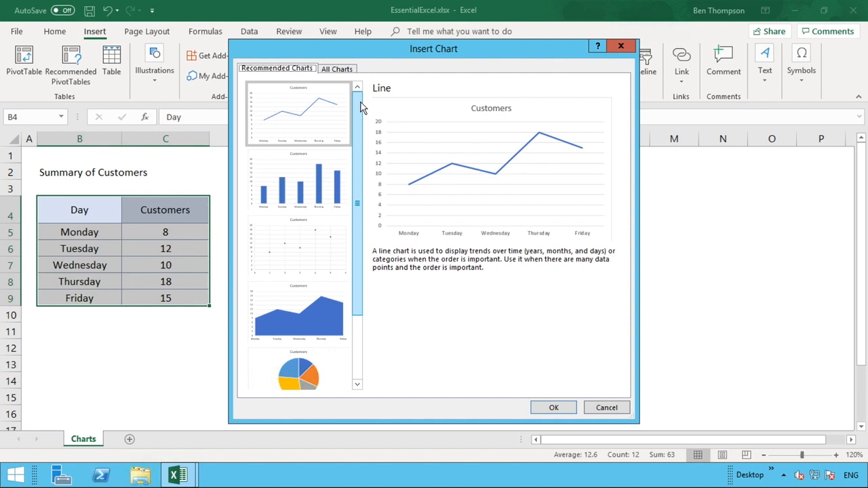
pyautogui.click(332, 73)
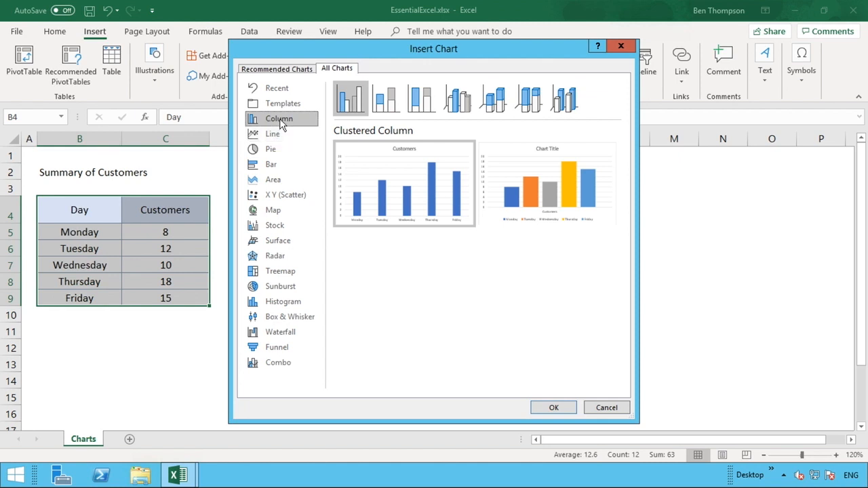
pyautogui.click(284, 70)
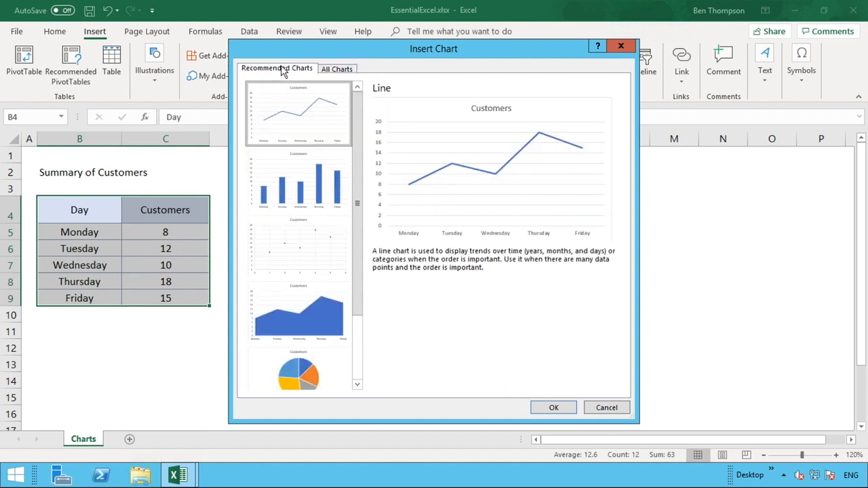
pyautogui.click(309, 182)
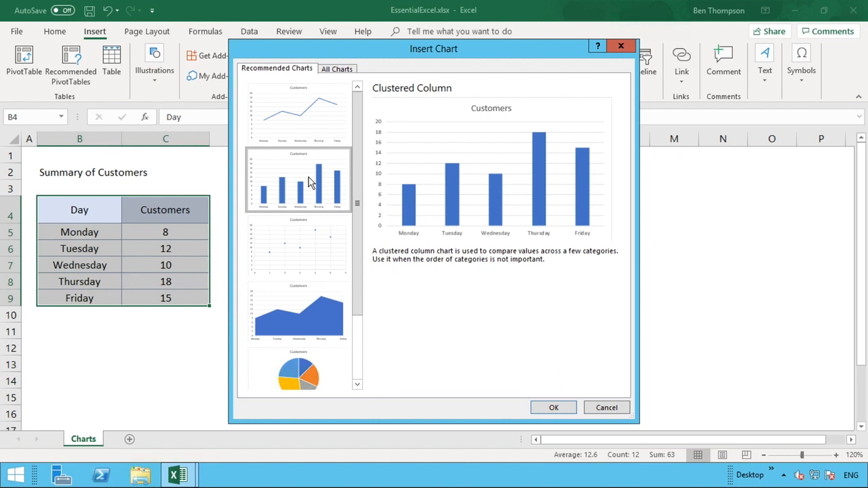
pyautogui.click(342, 71)
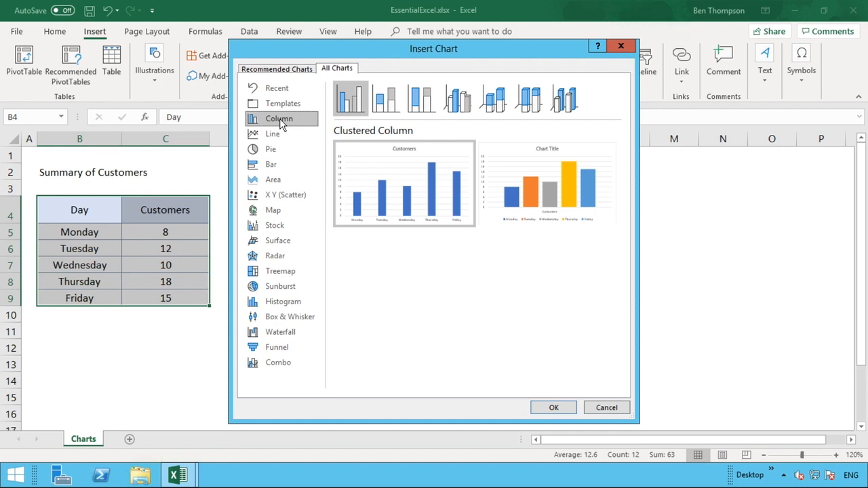
pyautogui.moveTo(366, 166)
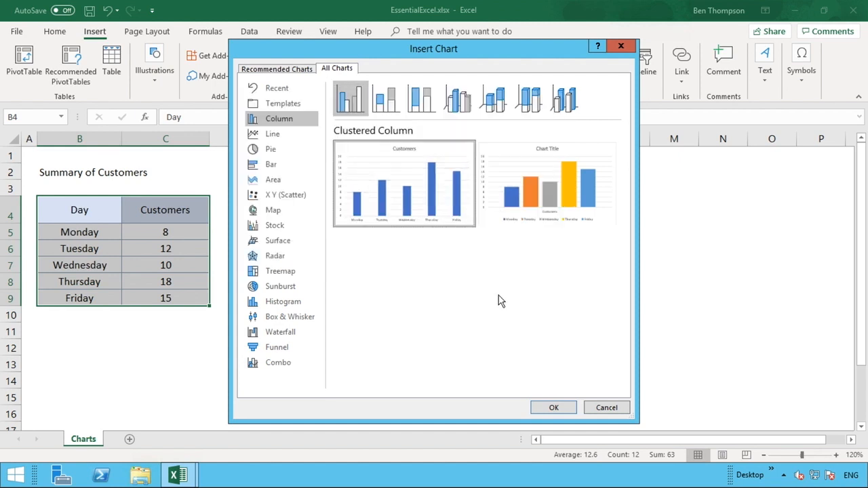
pyautogui.click(557, 407)
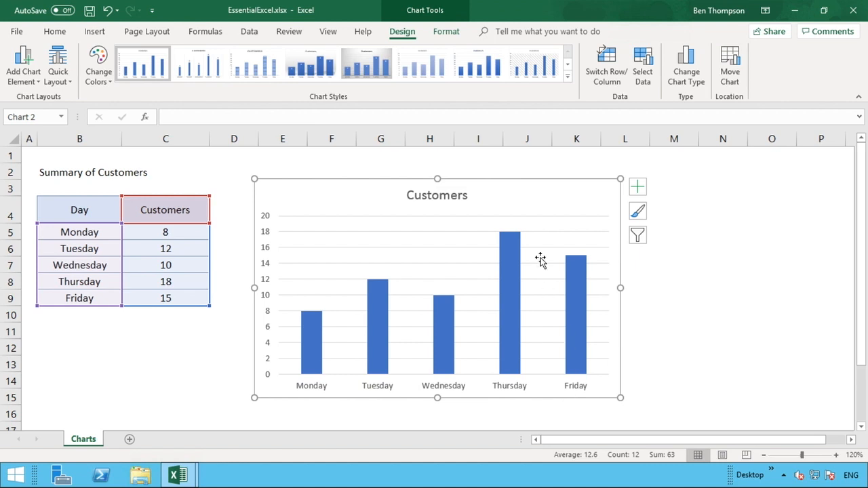
pyautogui.moveTo(543, 184); pyautogui.dragTo(554, 170)
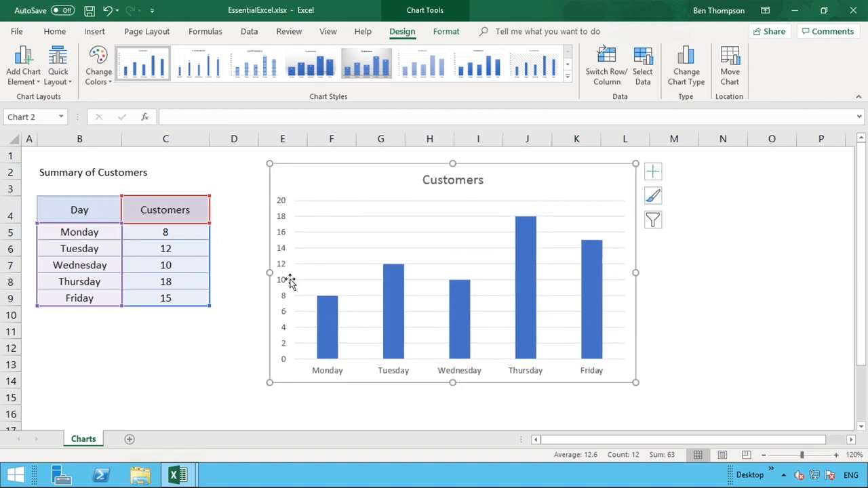
# Give the chart's Customers data series a solid fill in the standard dark blue
pyautogui.moveTo(594, 279)
pyautogui.moveTo(331, 312)
pyautogui.click(527, 307)
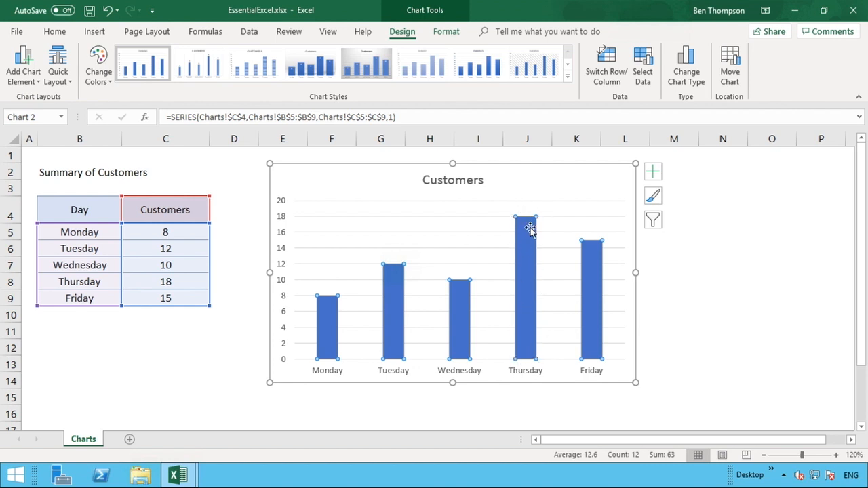
pyautogui.rightClick(528, 258)
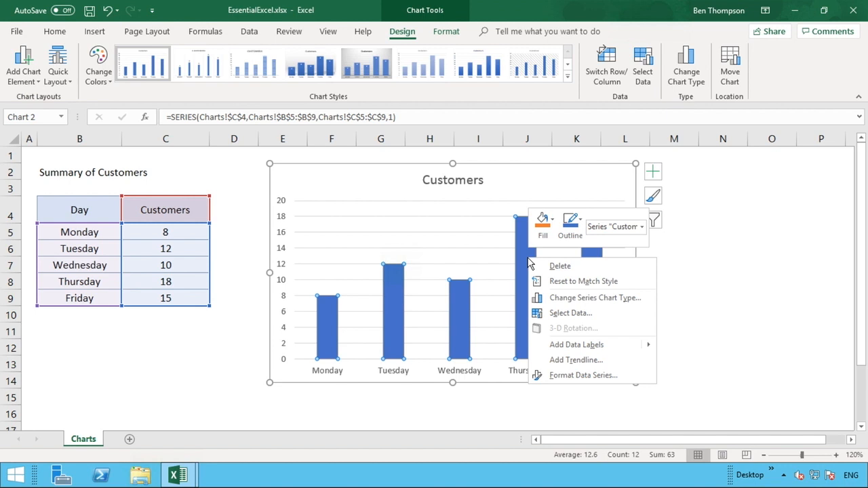
pyautogui.click(576, 375)
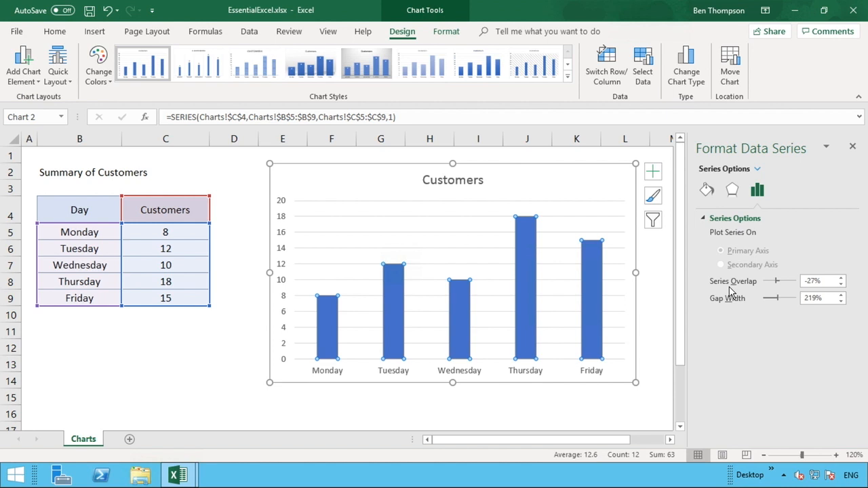
pyautogui.click(707, 192)
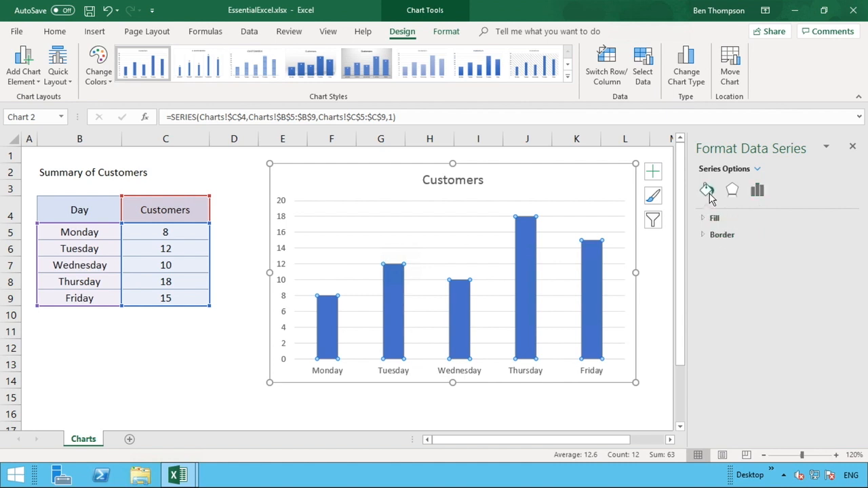
pyautogui.click(704, 219)
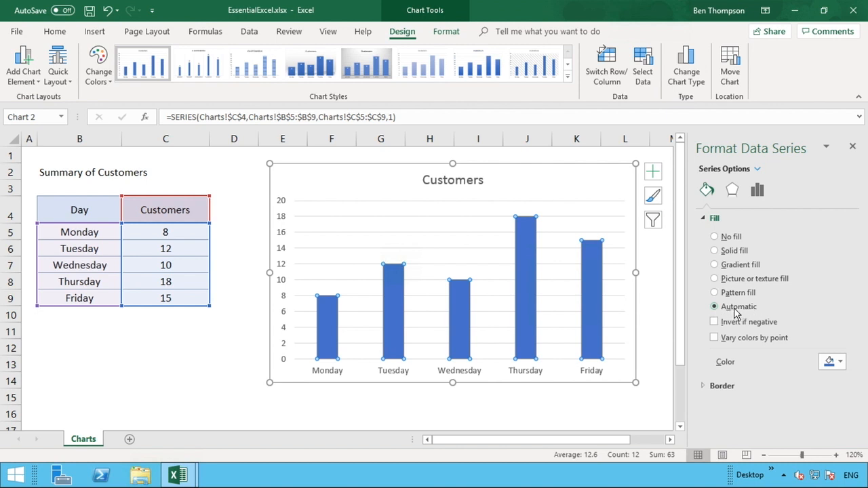
pyautogui.click(716, 251)
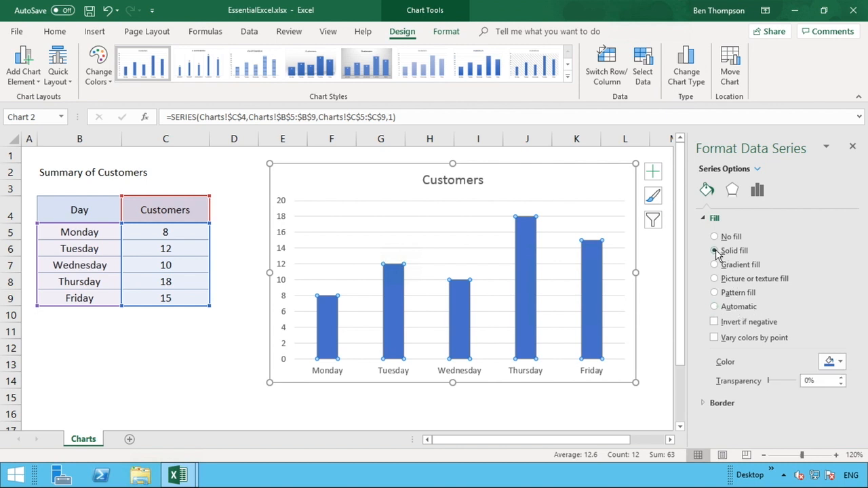
pyautogui.click(831, 363)
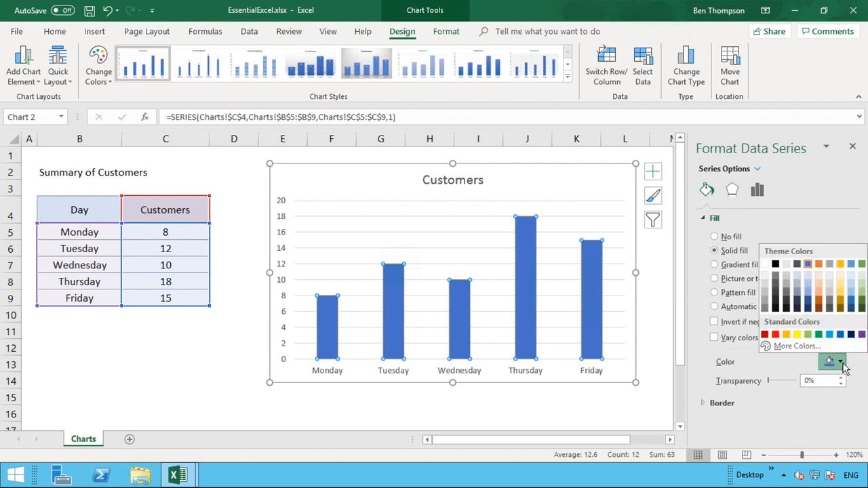
pyautogui.click(819, 299)
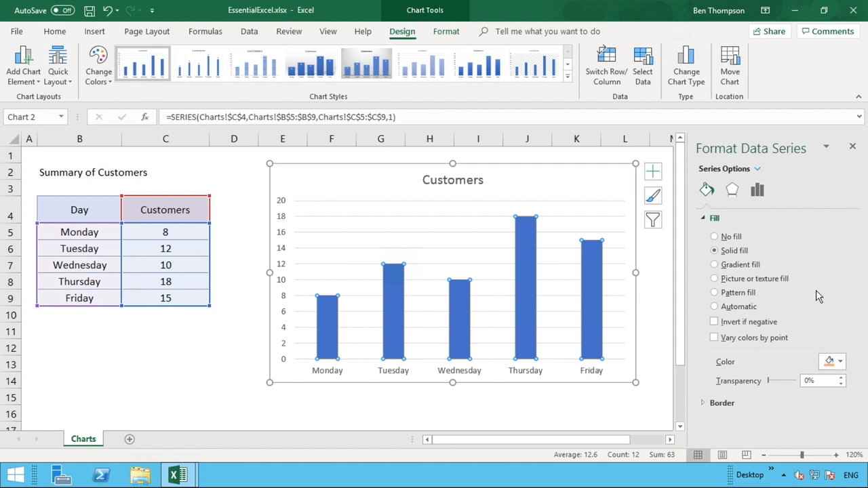
pyautogui.click(841, 364)
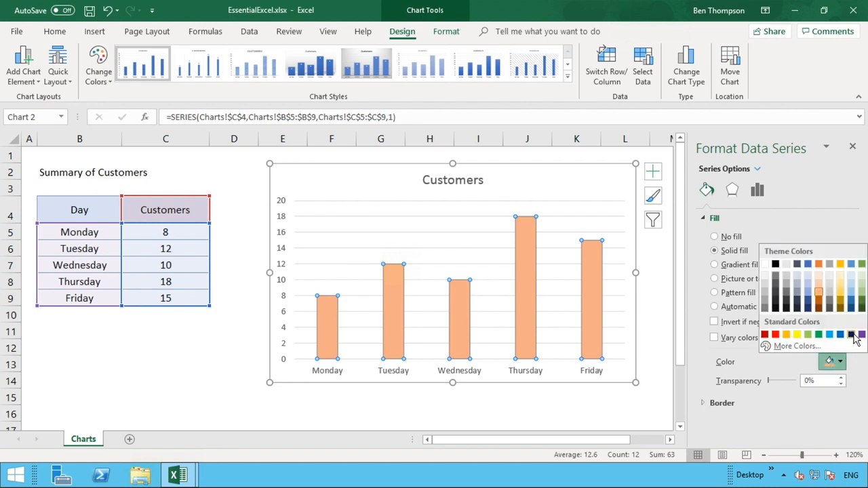
pyautogui.click(853, 335)
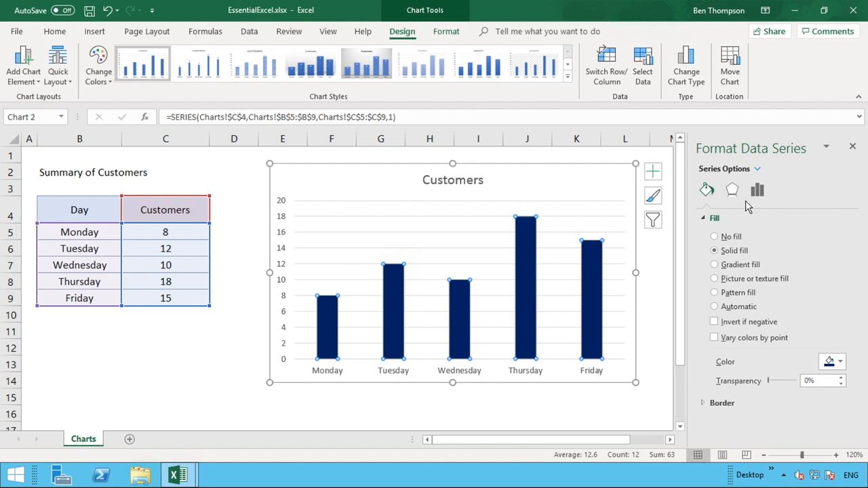
# Add a solid line border in the standard light blue to the columns of the Customers series
pyautogui.click(703, 403)
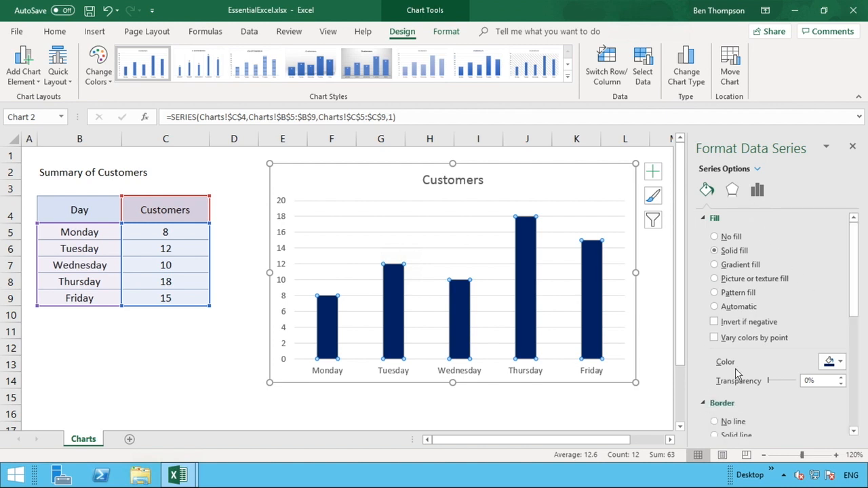
pyautogui.scroll(-1, 736, 368)
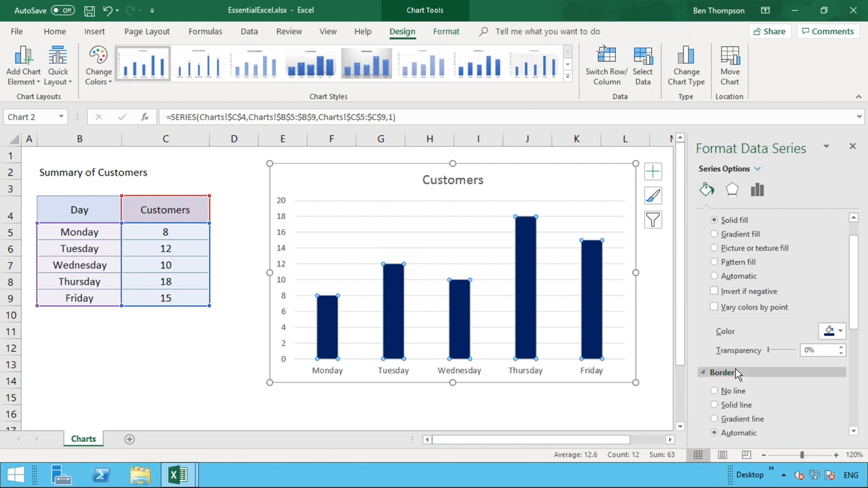
pyautogui.click(716, 406)
pyautogui.scroll(-2, 766, 404)
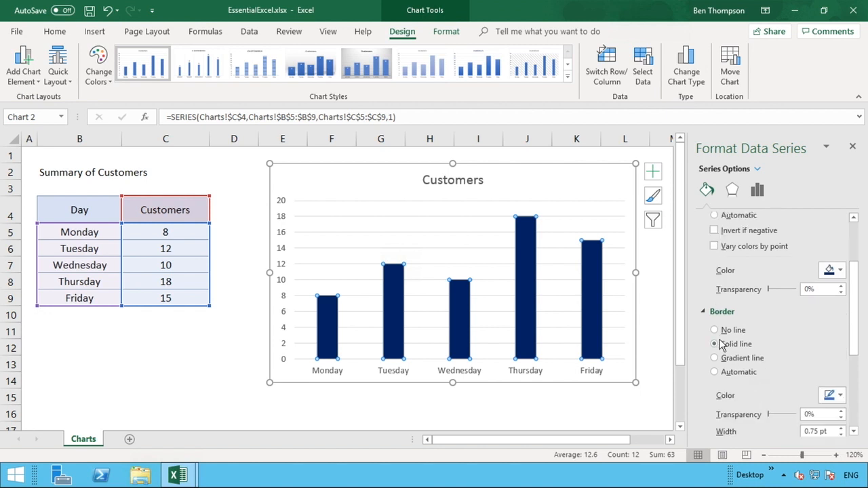
pyautogui.click(840, 398)
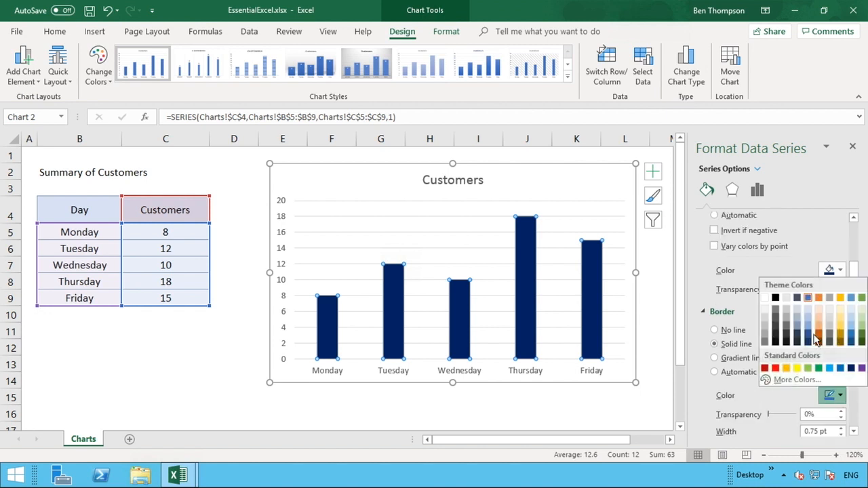
pyautogui.click(830, 368)
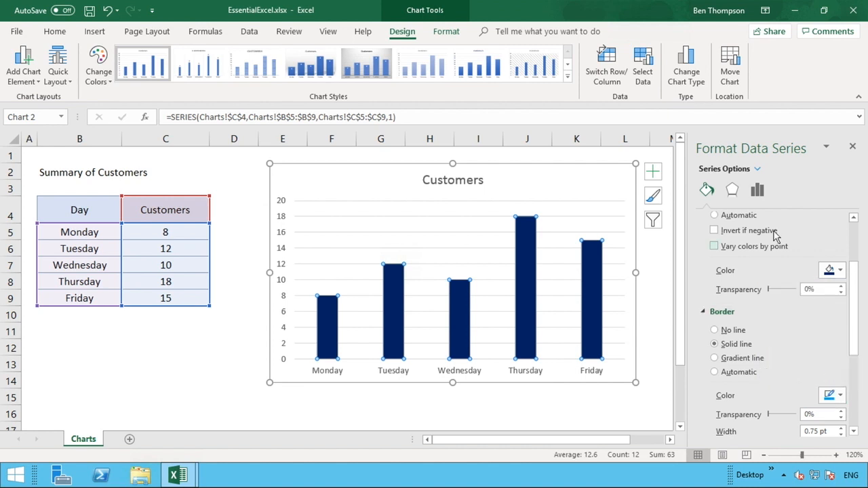
pyautogui.click(597, 410)
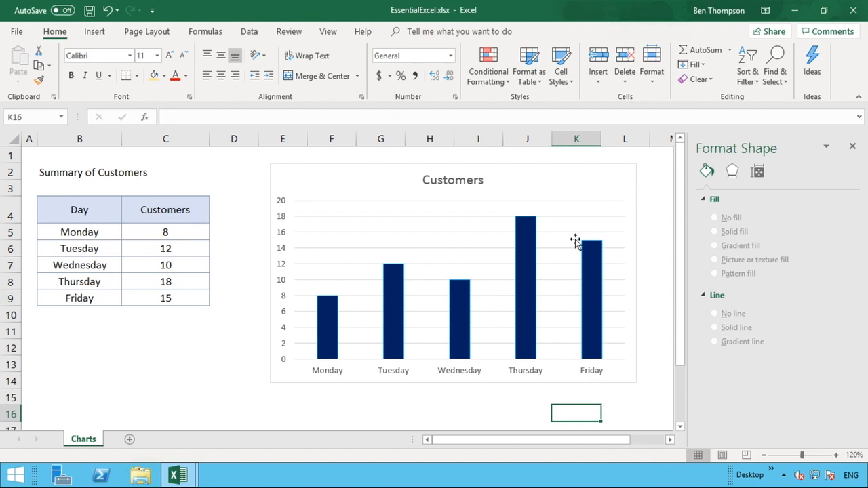
# Change the fill of the Customers series to the 40% lighter blue theme colour
pyautogui.moveTo(517, 334)
pyautogui.rightClick(602, 266)
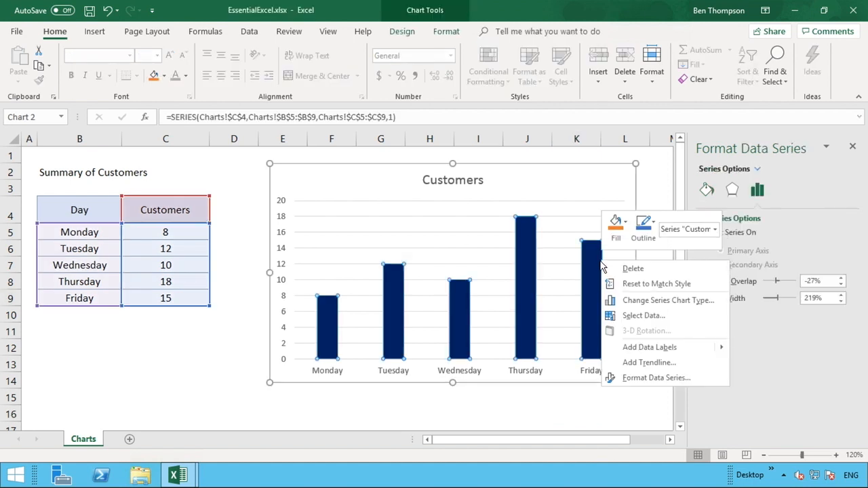
pyautogui.click(641, 378)
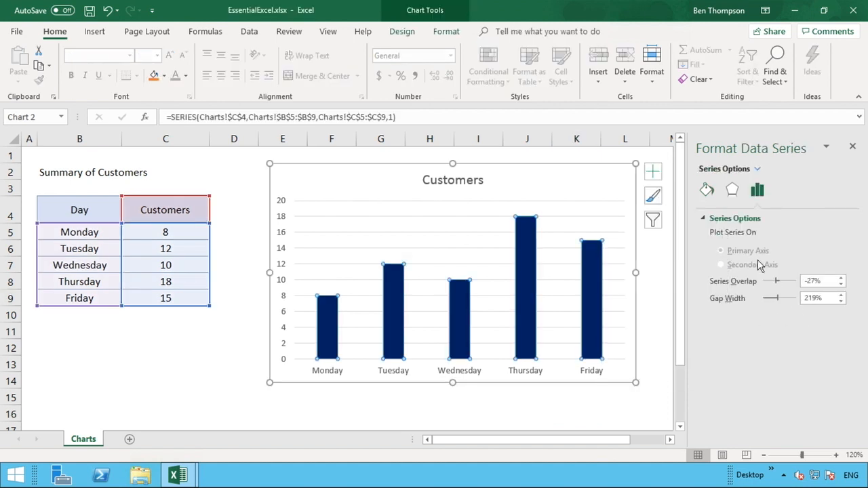
pyautogui.click(706, 191)
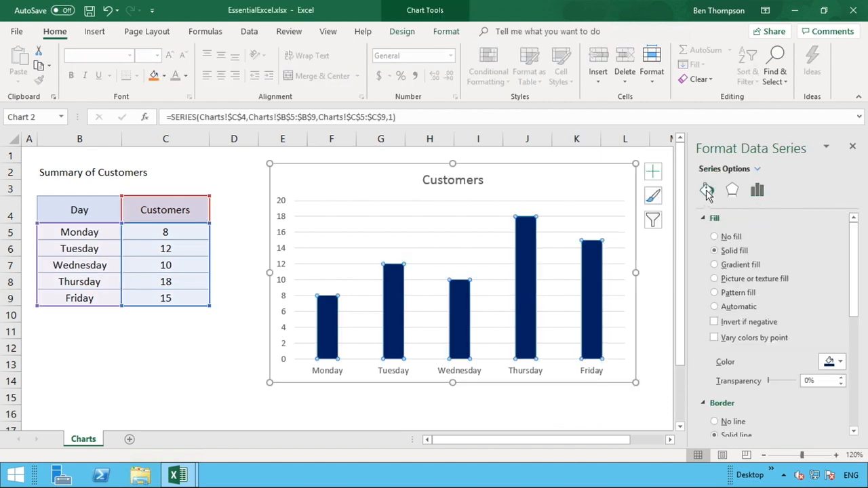
pyautogui.click(839, 362)
pyautogui.click(808, 292)
pyautogui.click(599, 407)
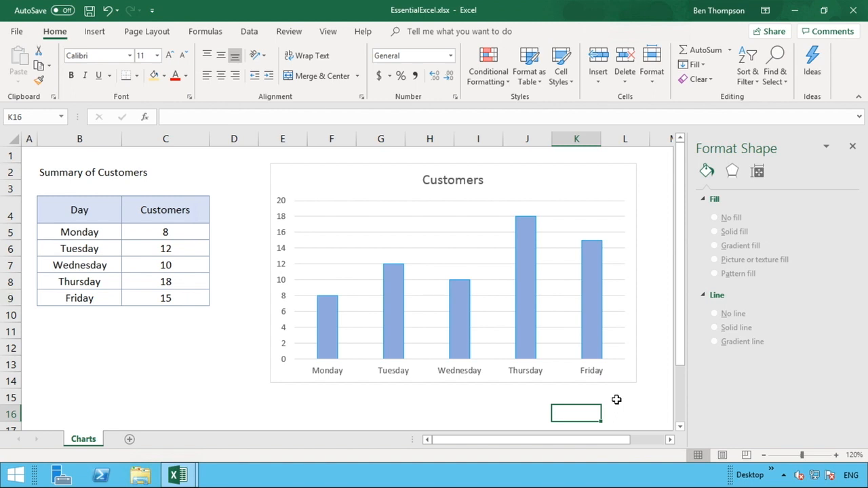
# Set the fill of the chart's Customers data series back to Automatic
pyautogui.click(594, 309)
pyautogui.rightClick(595, 309)
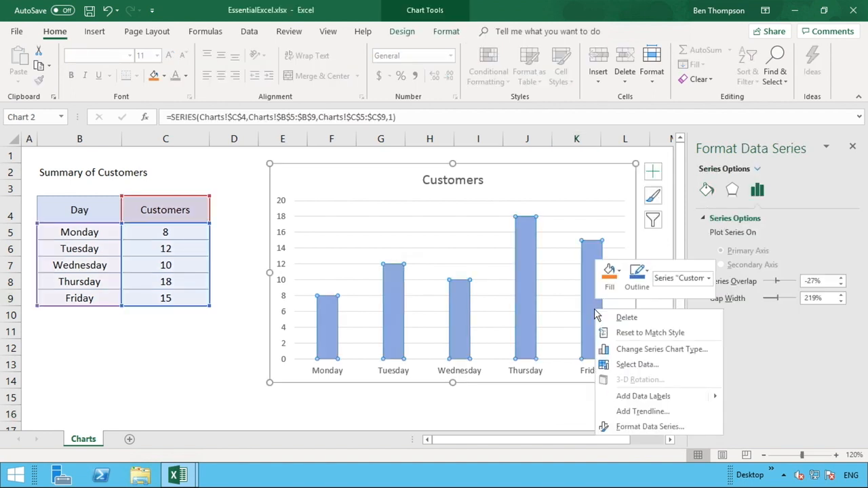
pyautogui.click(636, 427)
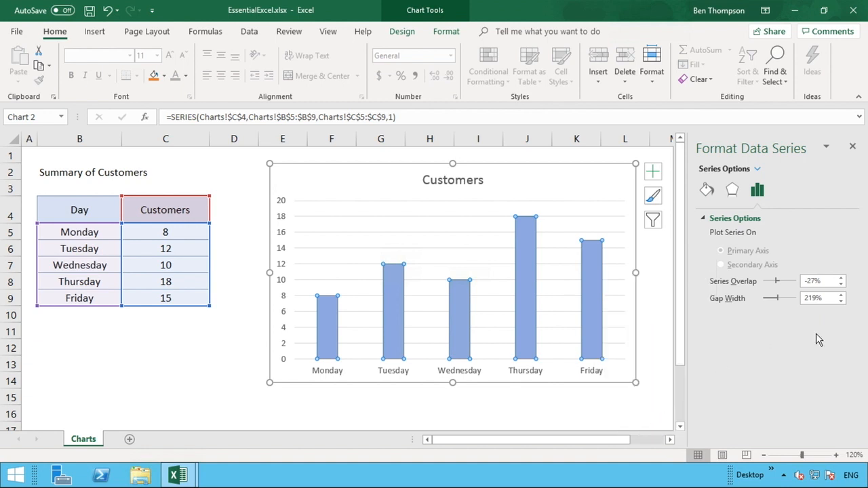
pyautogui.click(707, 190)
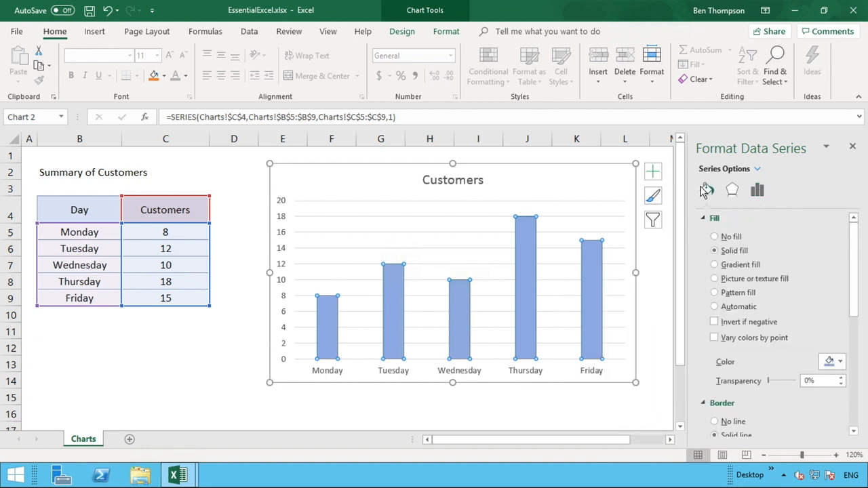
pyautogui.click(841, 363)
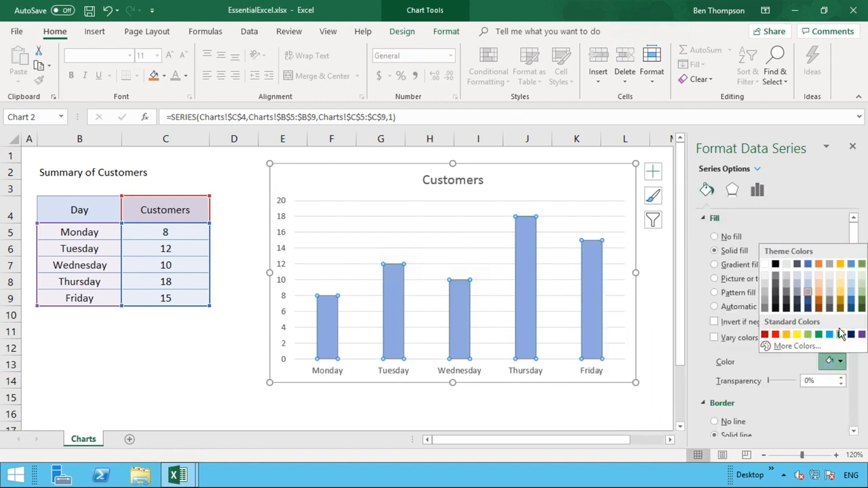
pyautogui.click(715, 307)
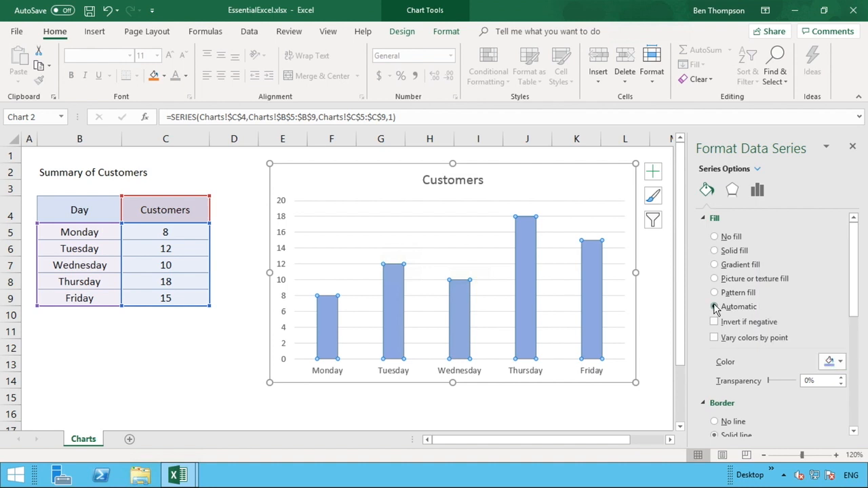
pyautogui.click(600, 402)
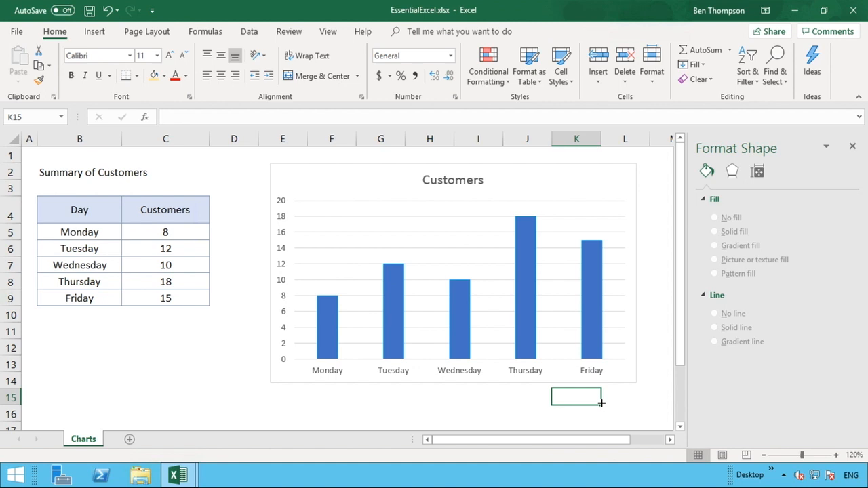
# Add data labels to the columns of the Customers series
pyautogui.rightClick(526, 292)
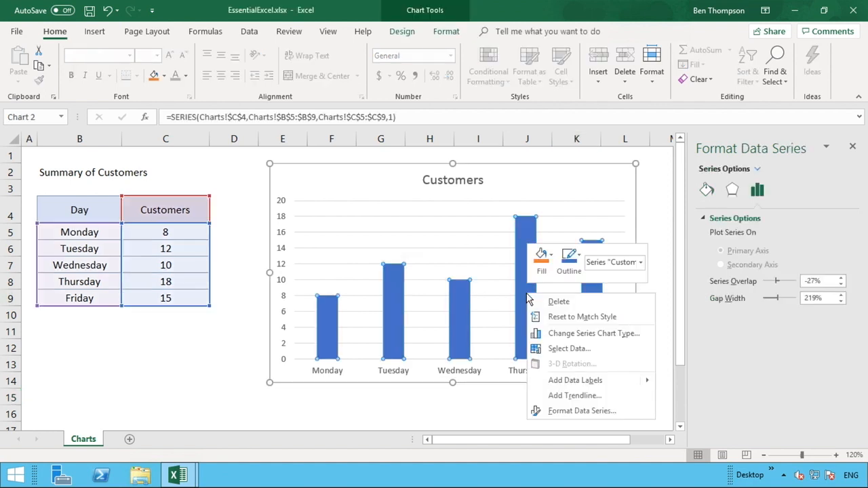
pyautogui.click(575, 381)
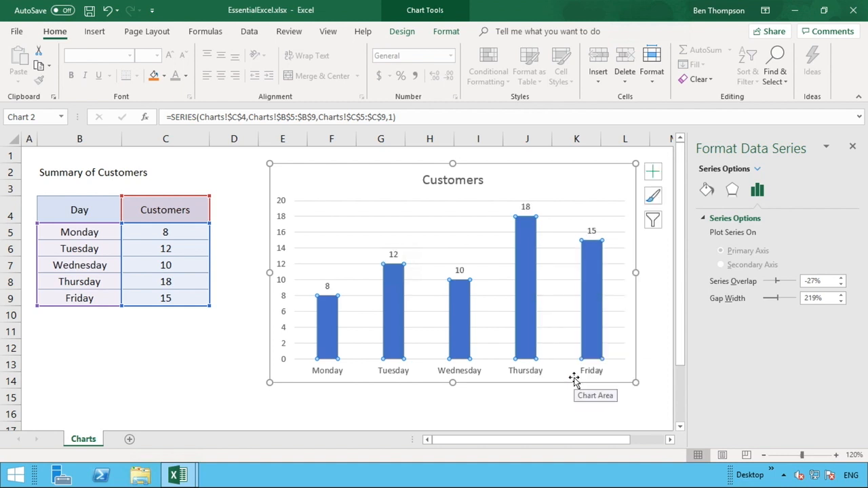
pyautogui.click(527, 405)
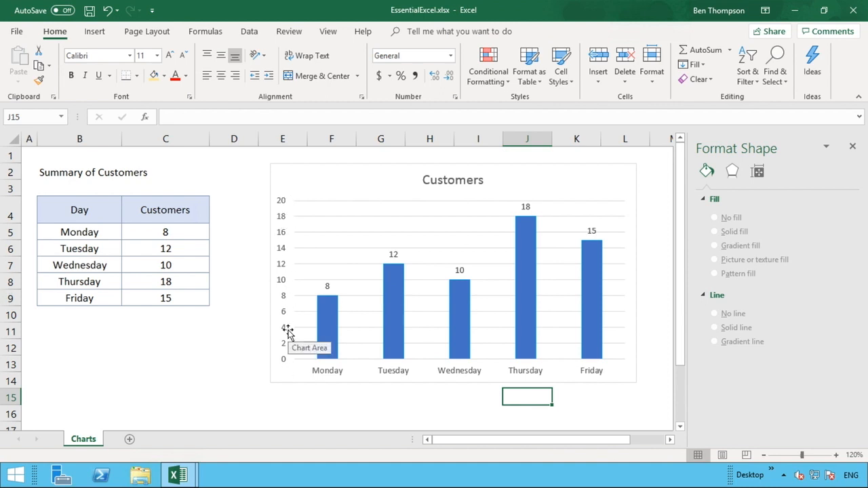
# Replace the chart title text with "Number of Customers per day"
pyautogui.click(460, 184)
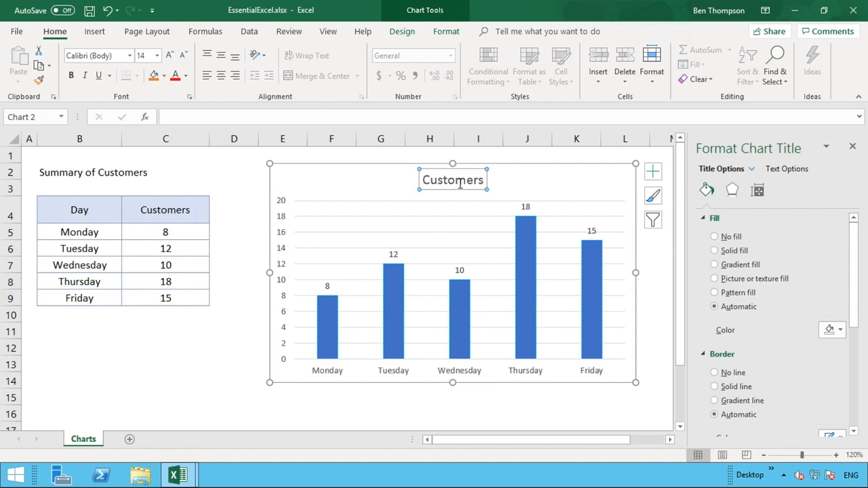
pyautogui.click(460, 184)
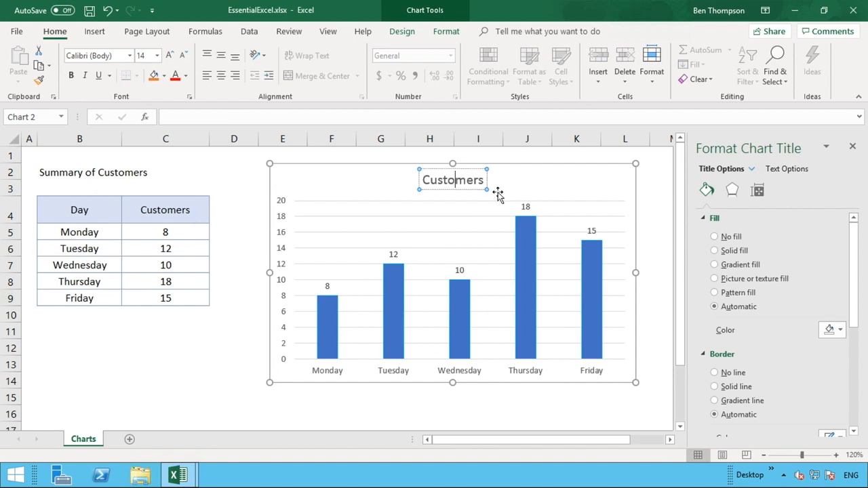
pyautogui.press('BackSpace')
pyautogui.press('BackSpace')
pyautogui.press('BackSpace')
pyautogui.press('BackSpace')
pyautogui.press('Delete')
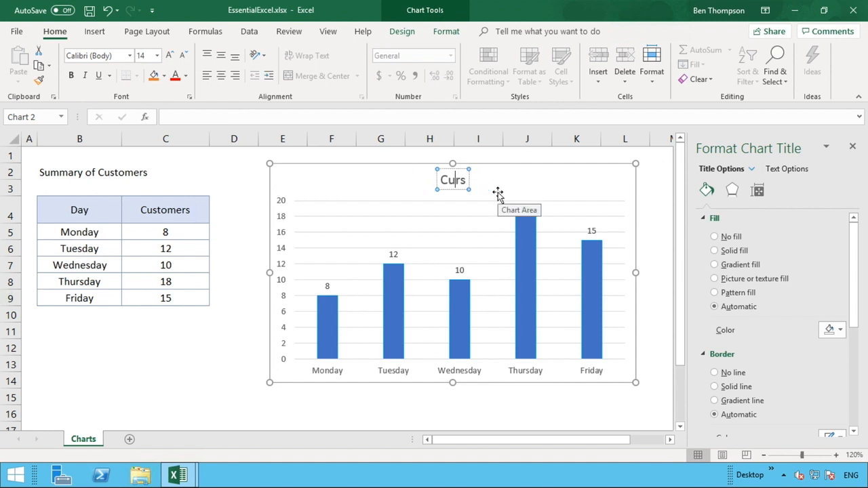
pyautogui.press('Right')
pyautogui.press('Right')
pyautogui.press('BackSpace')
pyautogui.press('BackSpace')
pyautogui.press('BackSpace')
pyautogui.press('BackSpace')
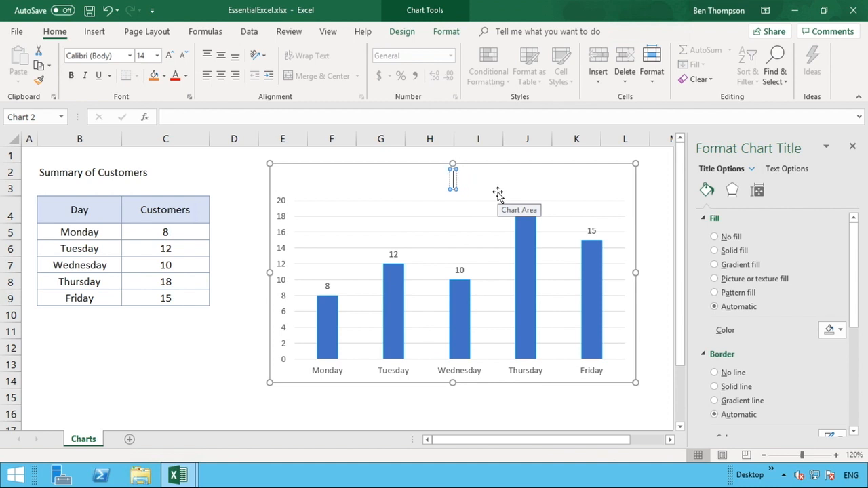
pyautogui.write('No. of')
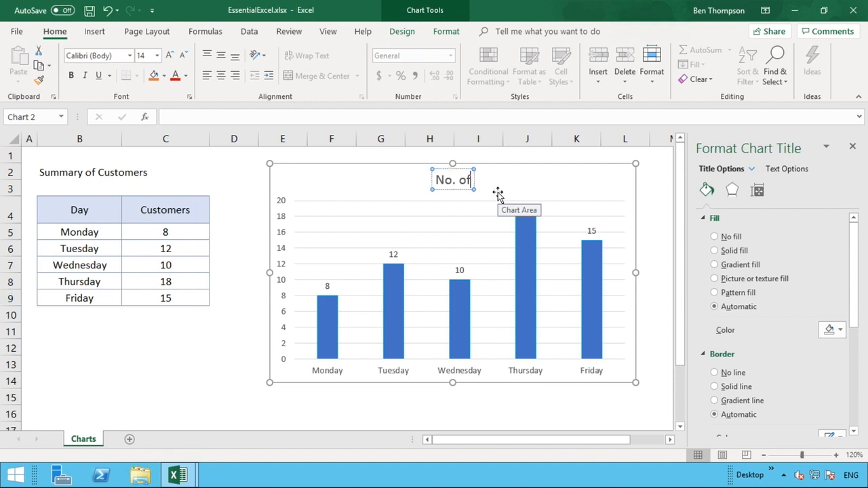
pyautogui.press('BackSpace')
pyautogui.press('BackSpace')
pyautogui.press('BackSpace')
pyautogui.press('BackSpace')
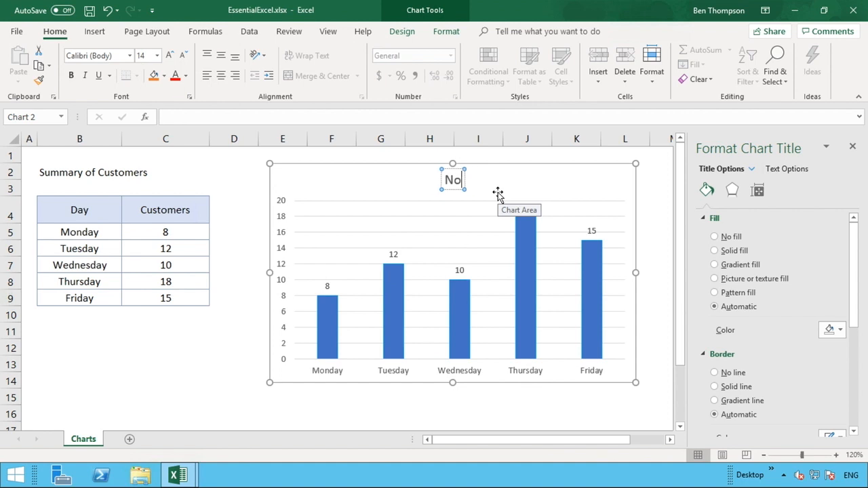
pyautogui.press('BackSpace')
pyautogui.write('umber of C')
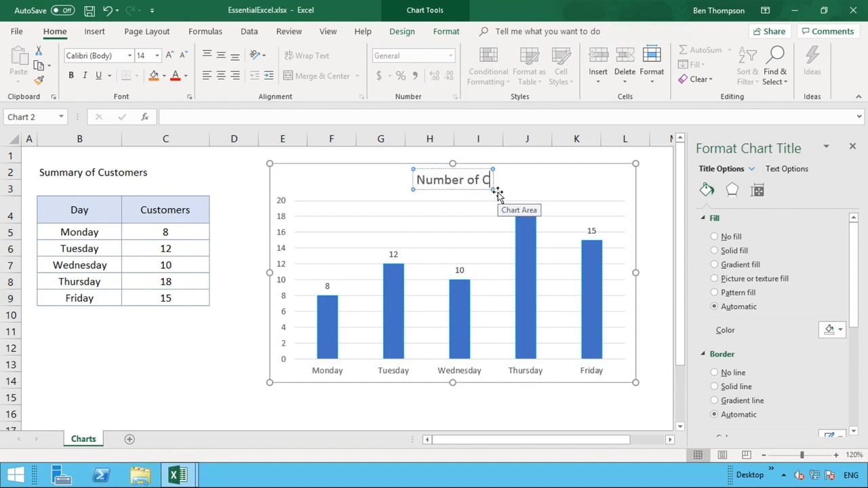
pyautogui.write('ustomers')
pyautogui.write('per day')
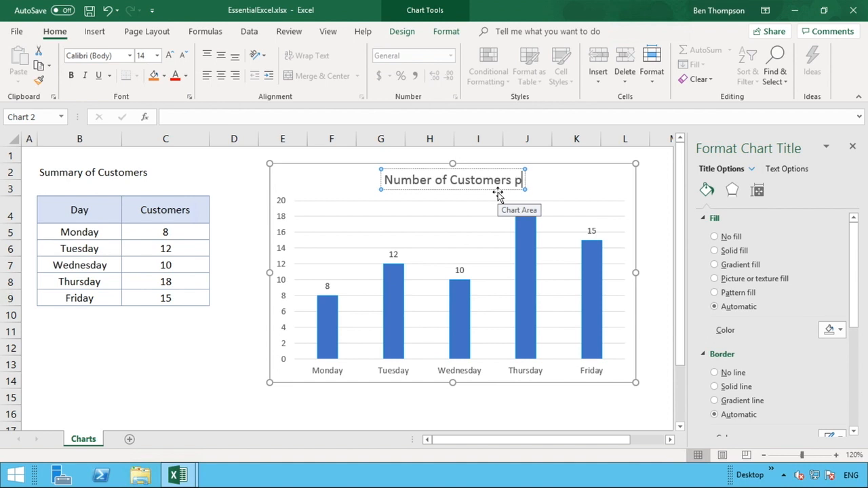
pyautogui.click(244, 325)
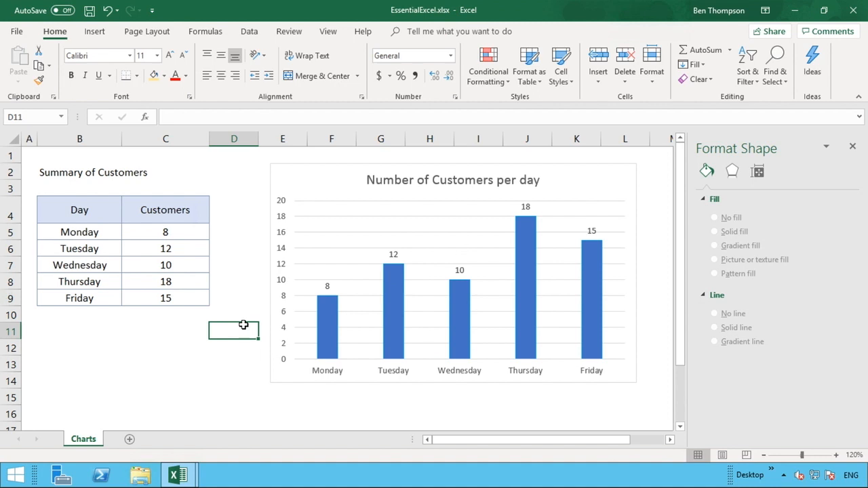
# Hide the chart's major horizontal gridlines by setting their line to No line
pyautogui.click(436, 224)
pyautogui.click(436, 224)
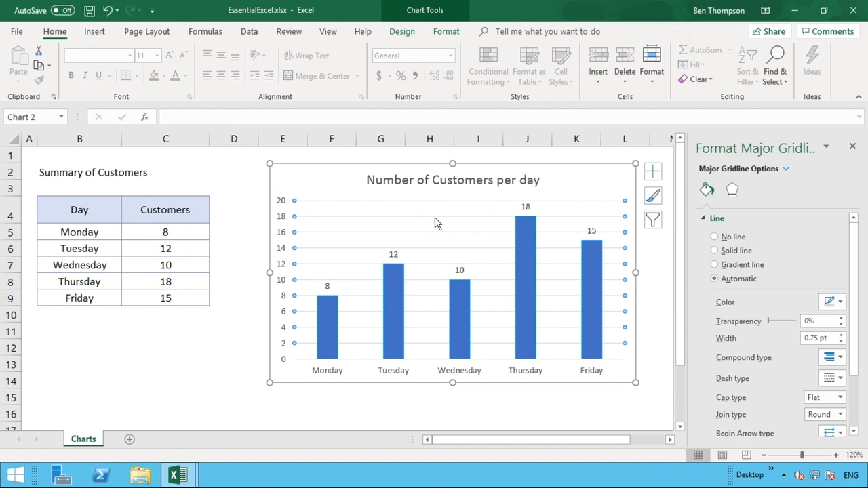
pyautogui.rightClick(435, 224)
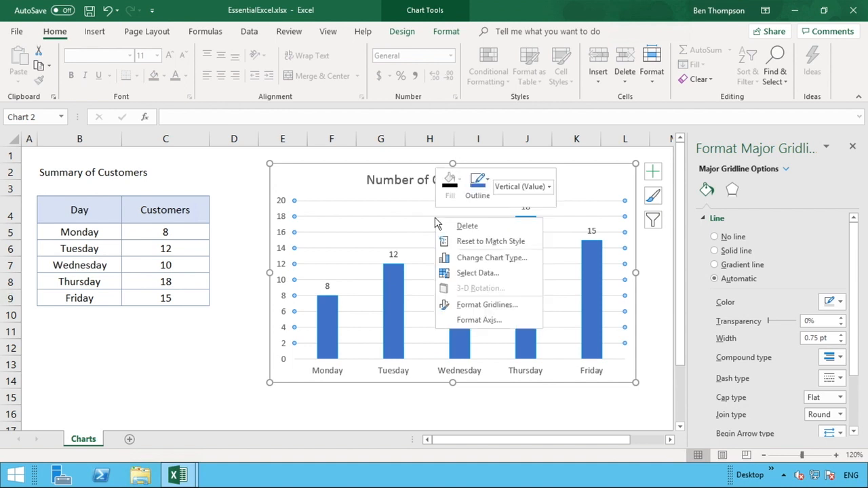
pyautogui.click(488, 305)
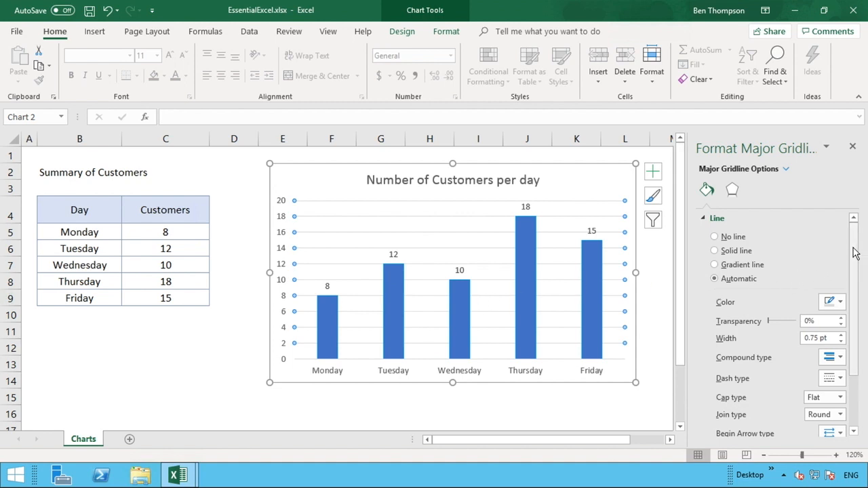
pyautogui.moveTo(856, 252); pyautogui.dragTo(860, 281)
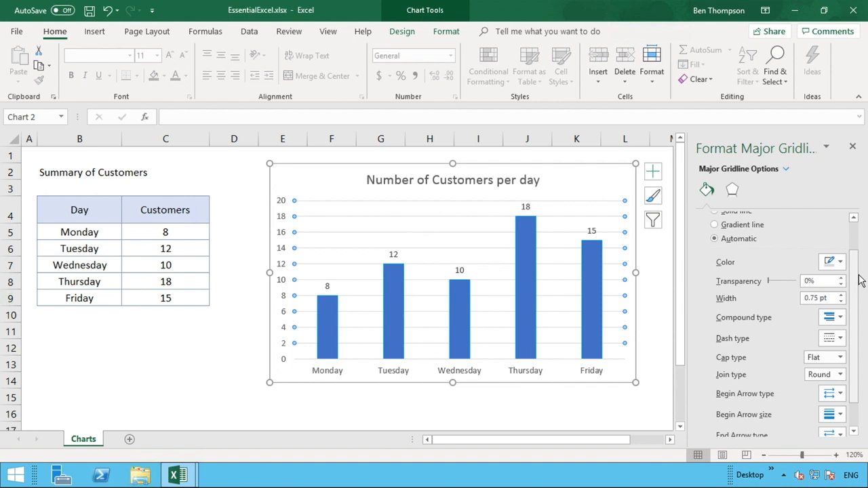
pyautogui.moveTo(861, 281); pyautogui.dragTo(855, 232)
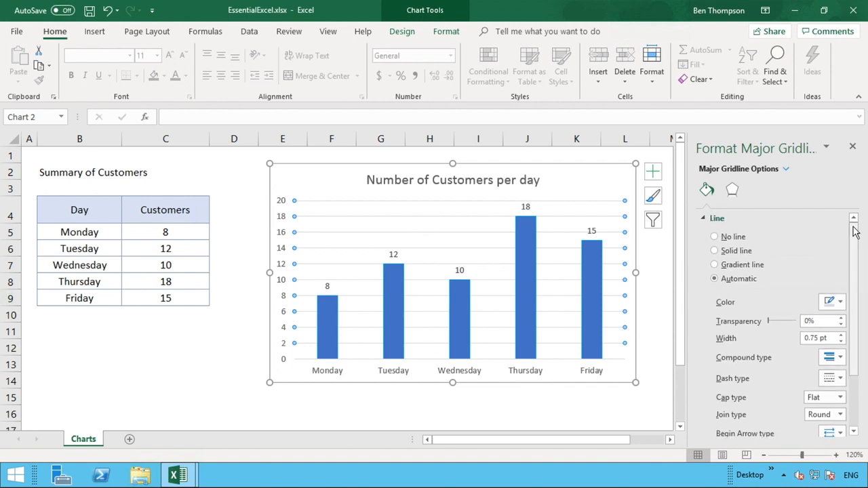
pyautogui.click(715, 237)
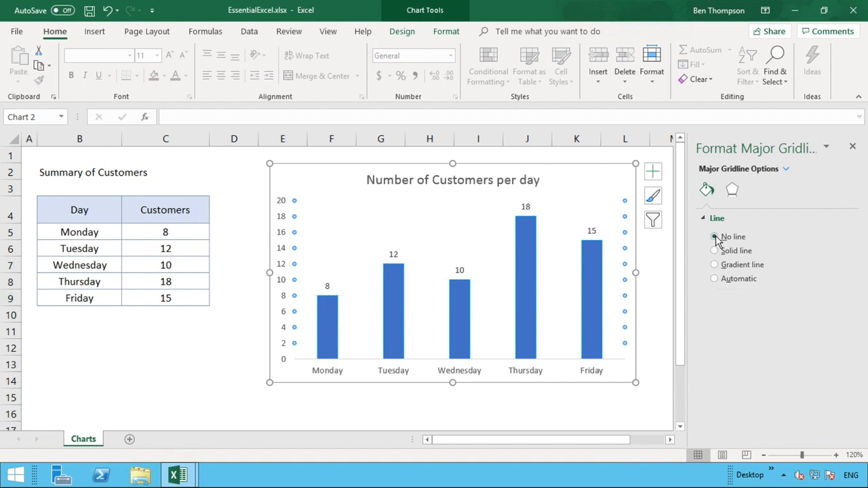
pyautogui.click(258, 330)
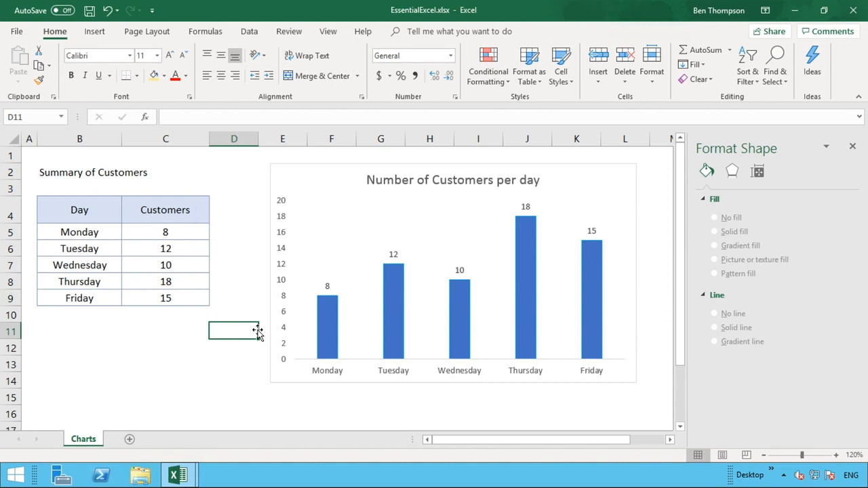
# Give the chart area a solid fill in the lightest tint of the blue theme colour
pyautogui.click(635, 177)
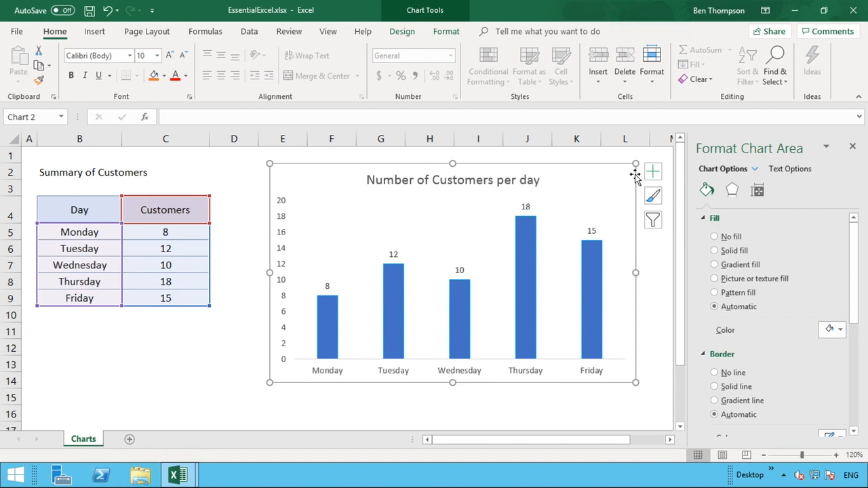
pyautogui.click(715, 251)
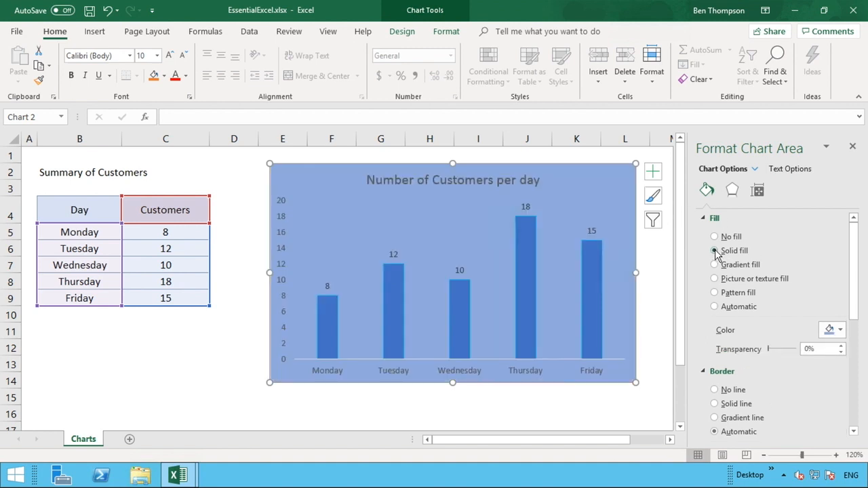
pyautogui.click(841, 331)
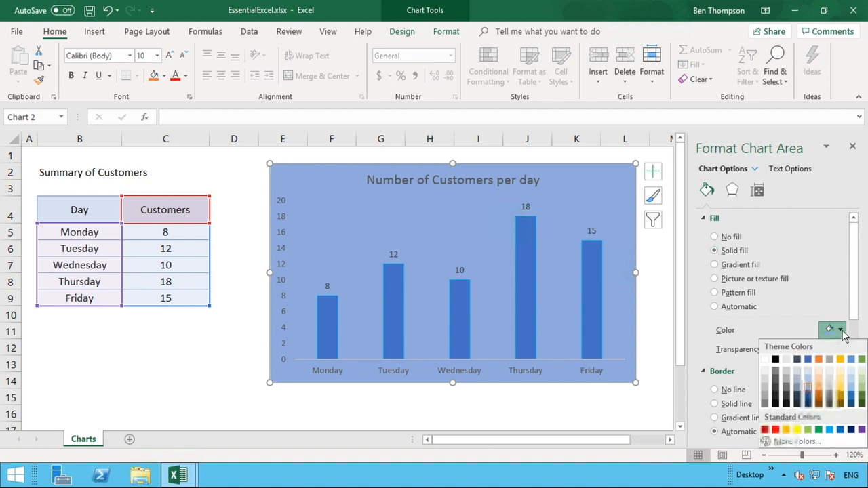
pyautogui.click(807, 371)
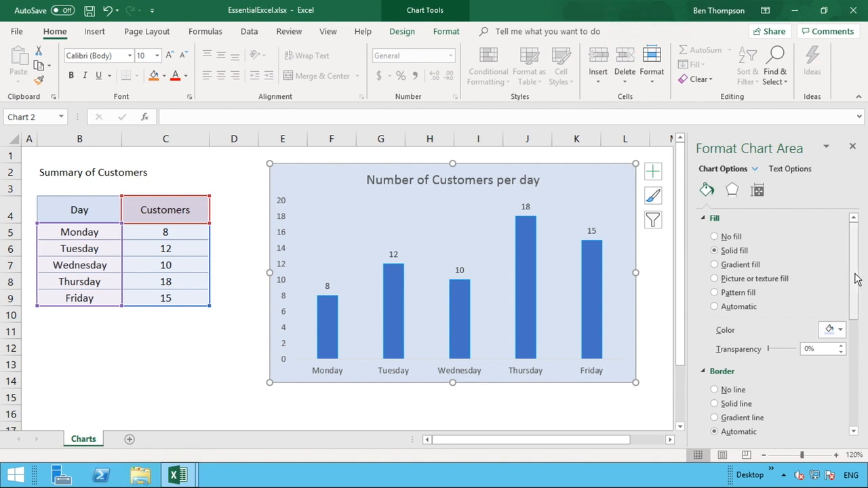
# Add a solid line border in the standard dark blue around the chart area
pyautogui.moveTo(856, 278); pyautogui.dragTo(858, 313)
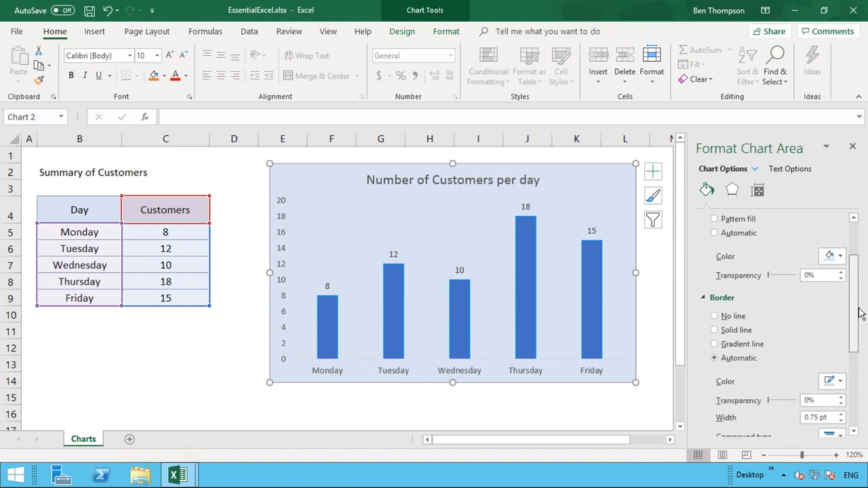
pyautogui.click(715, 326)
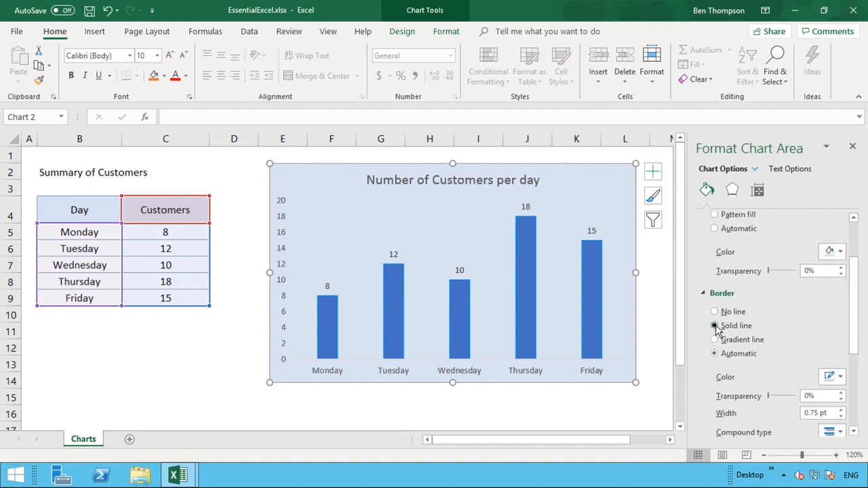
pyautogui.click(834, 377)
pyautogui.click(851, 350)
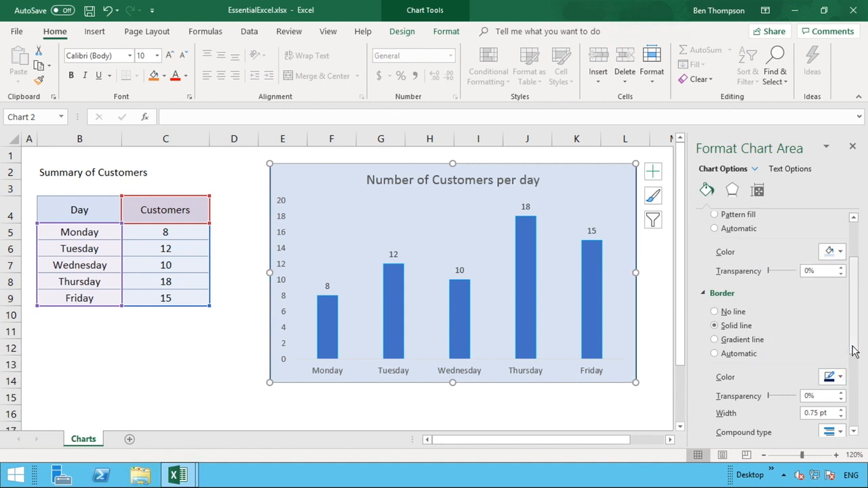
pyautogui.click(652, 344)
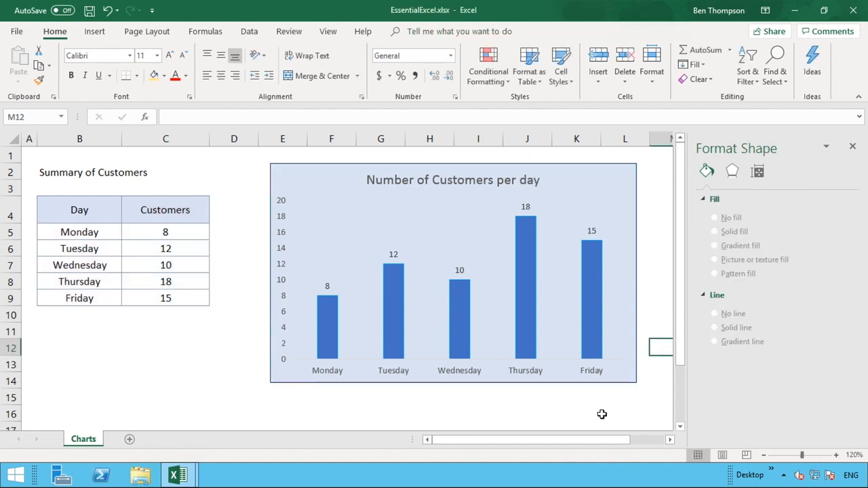
# Give the chart's plot area a solid fill in a light orange theme tint
pyautogui.click(436, 229)
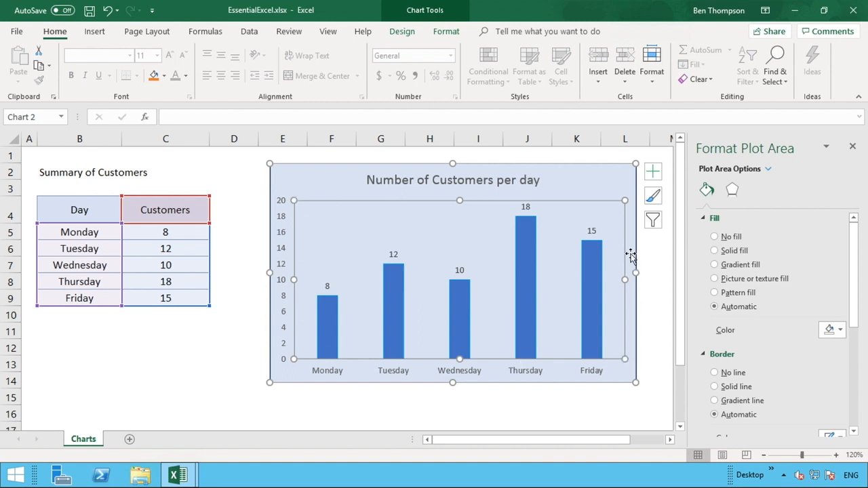
pyautogui.rightClick(441, 211)
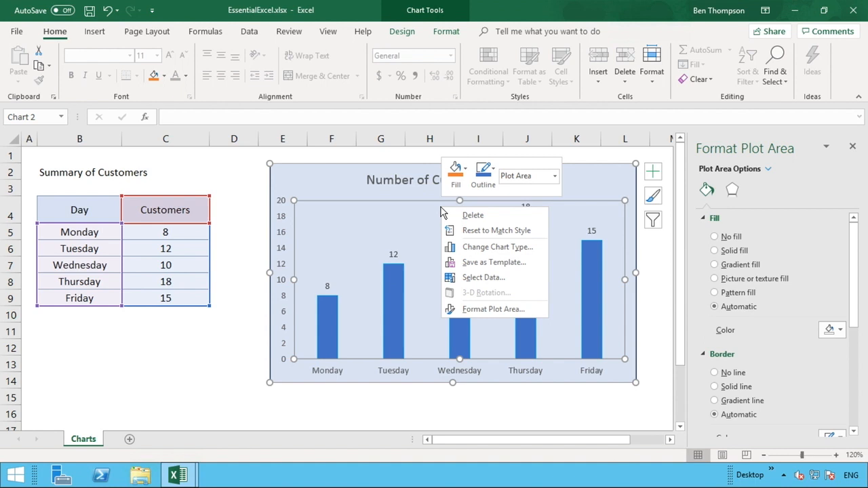
pyautogui.click(493, 309)
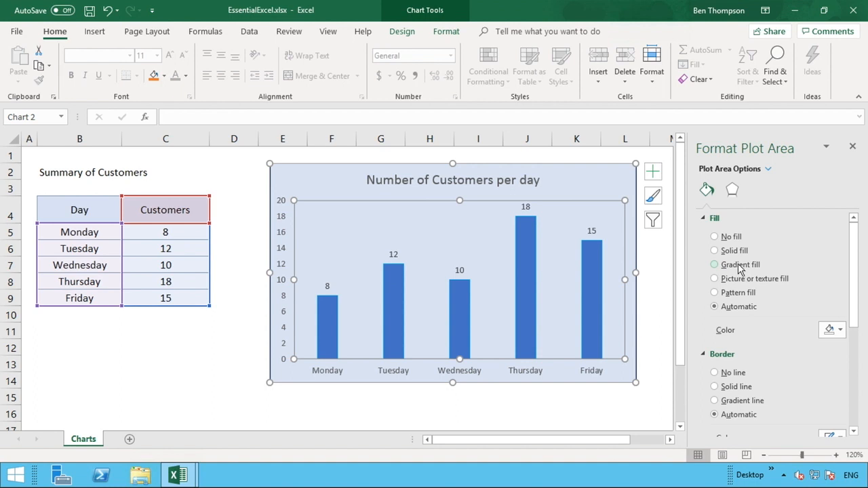
pyautogui.click(718, 252)
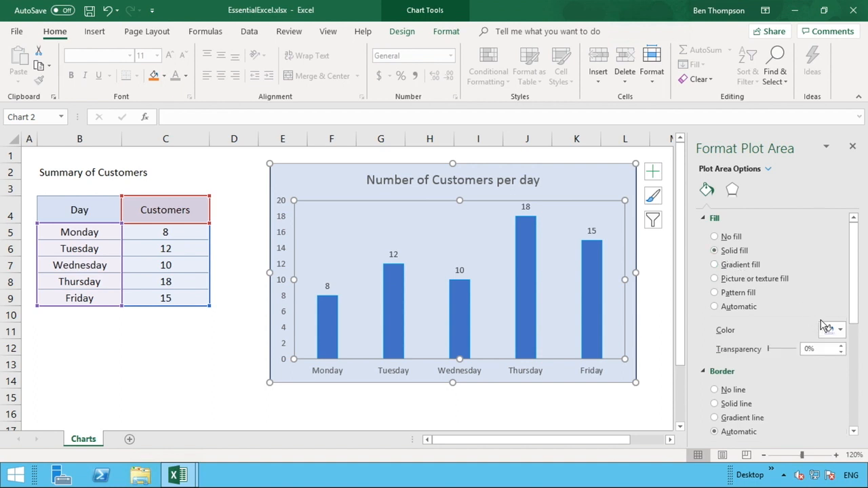
pyautogui.click(840, 330)
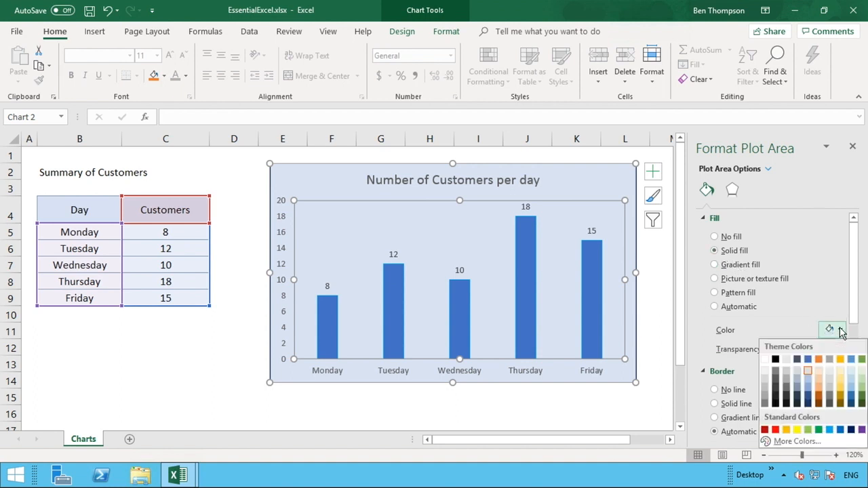
pyautogui.click(820, 384)
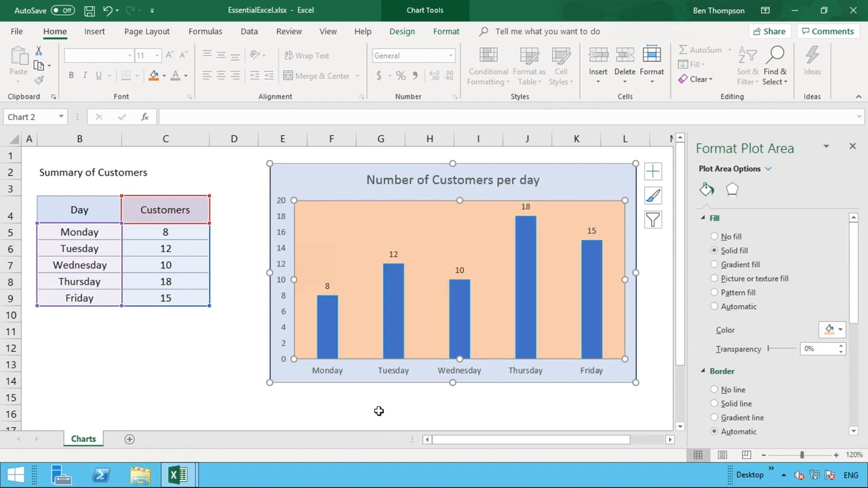
pyautogui.click(232, 394)
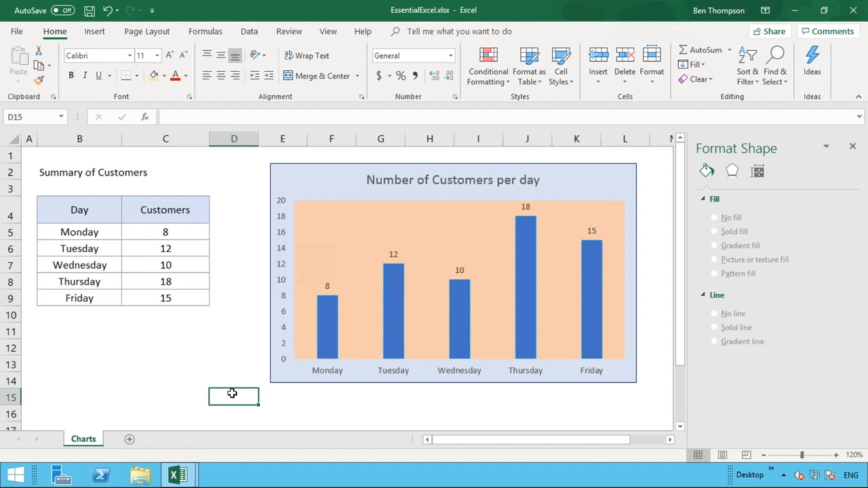
pyautogui.click(271, 176)
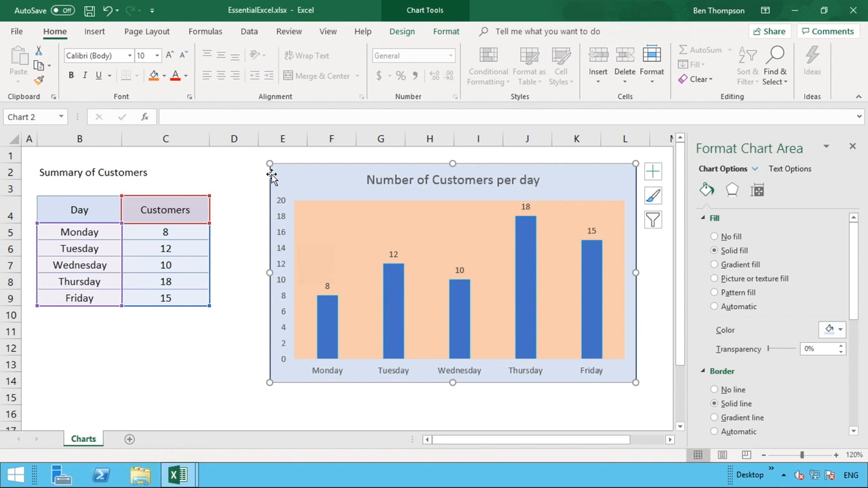
pyautogui.click(412, 20)
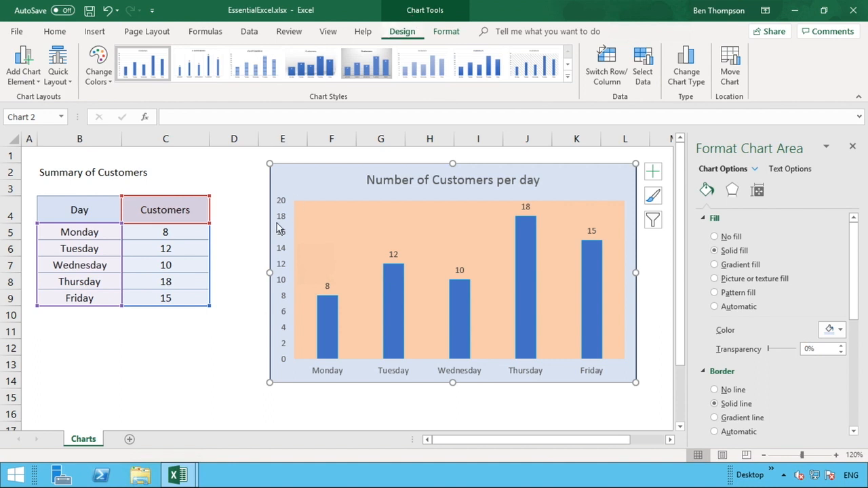
pyautogui.click(251, 231)
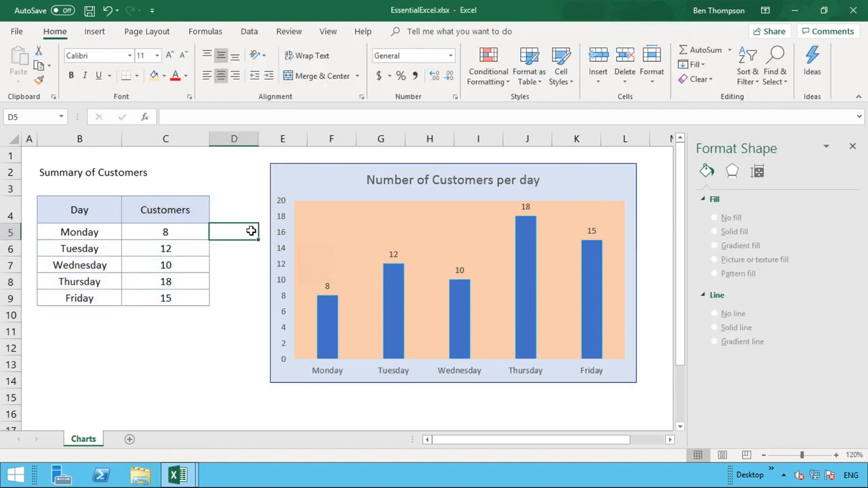
# Apply the third preset chart style, with horizontally striped columns and an all-caps title, to the customers chart
pyautogui.click(271, 170)
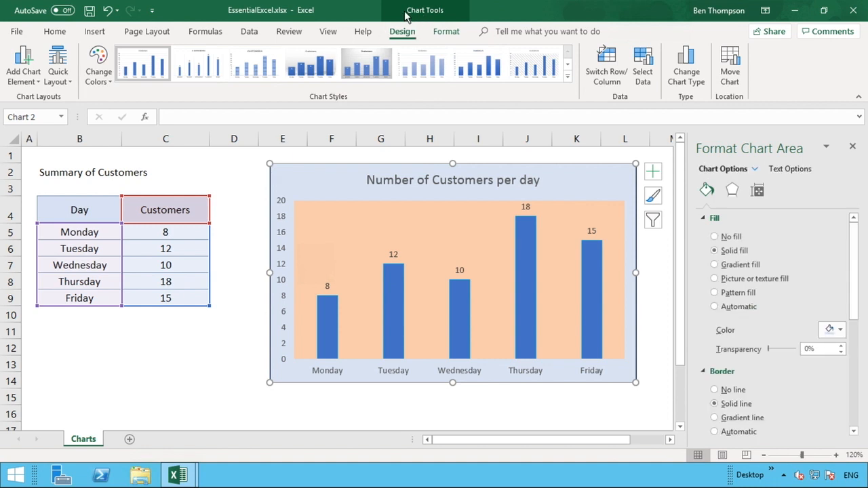
pyautogui.click(448, 34)
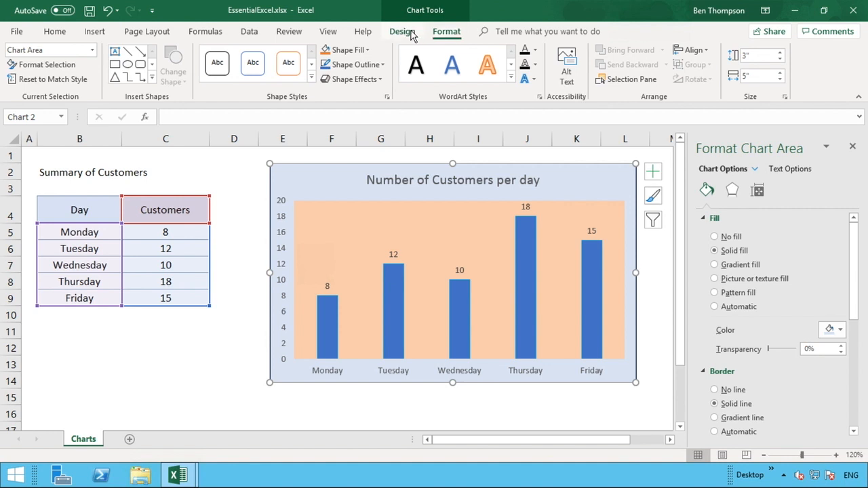
pyautogui.click(414, 36)
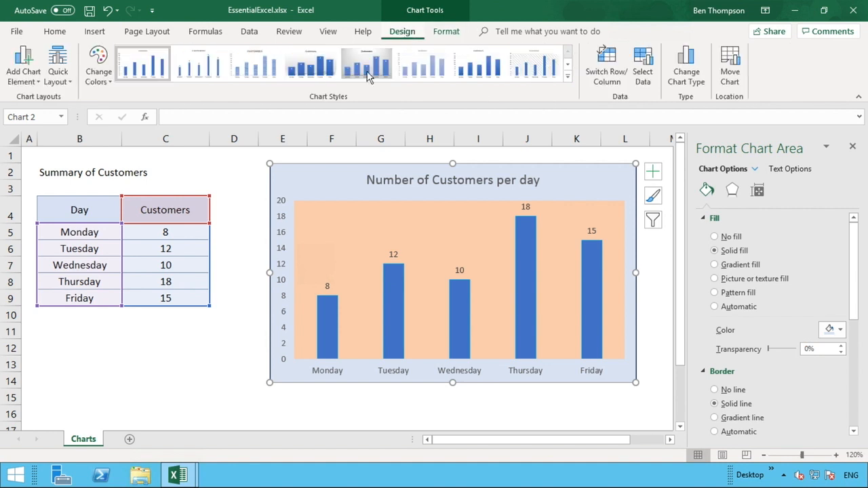
pyautogui.click(567, 77)
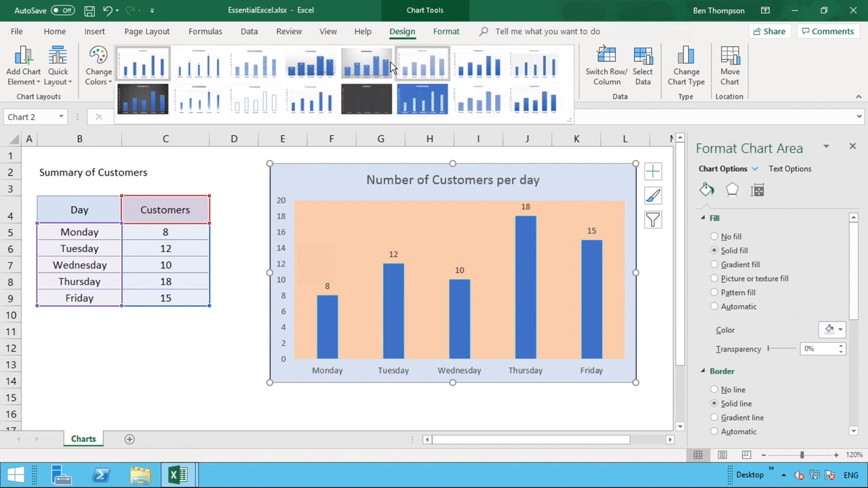
pyautogui.click(269, 74)
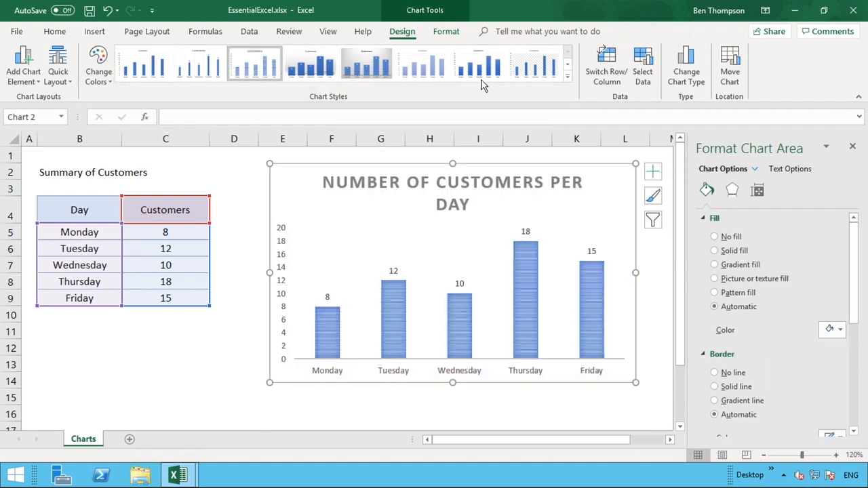
# Apply the preset chart style with a solid coloured background and hatched columns, and recolour it with the Colorful palette that starts with orange
pyautogui.click(569, 78)
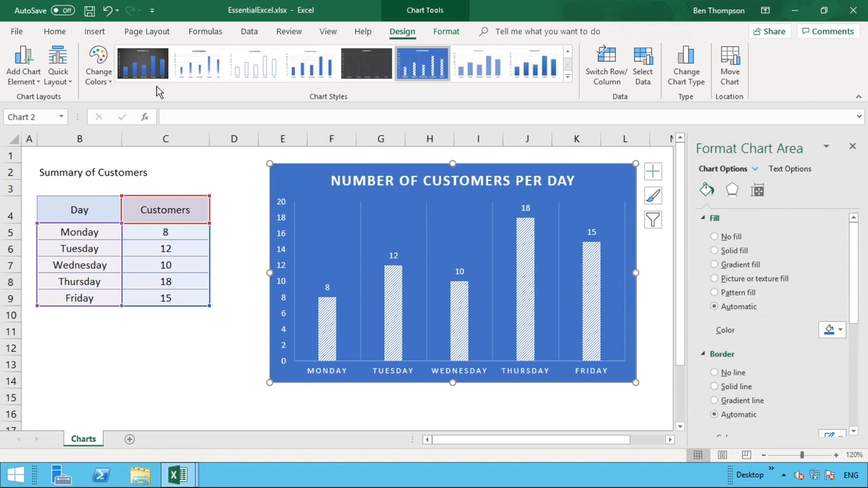
pyautogui.click(100, 82)
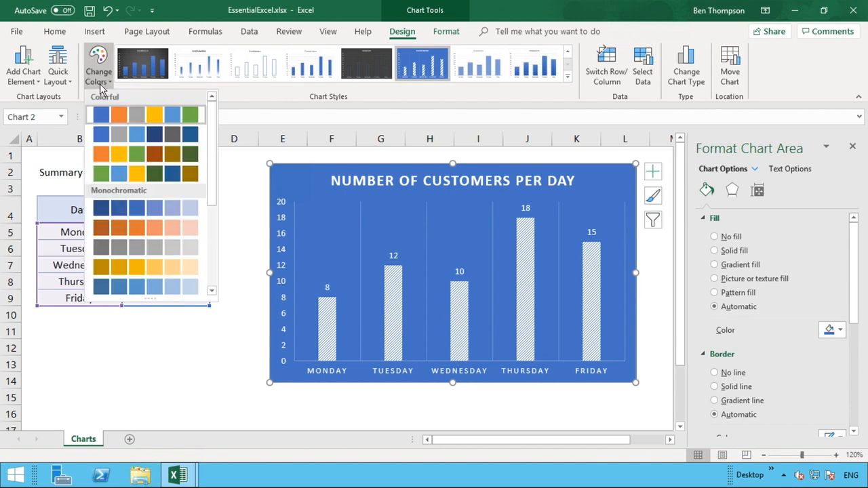
pyautogui.click(120, 155)
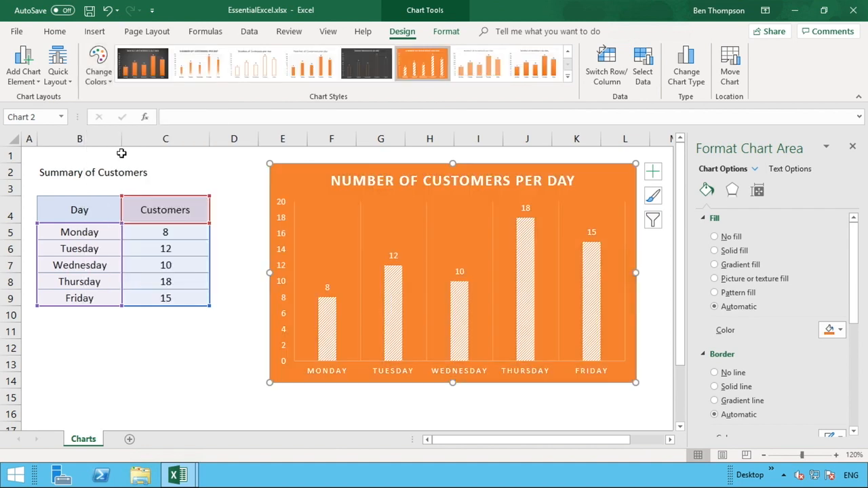
pyautogui.click(568, 80)
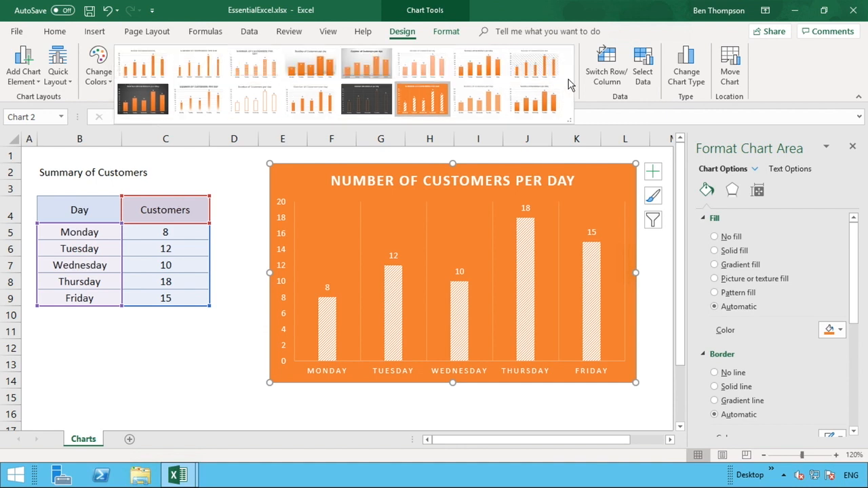
pyautogui.click(220, 164)
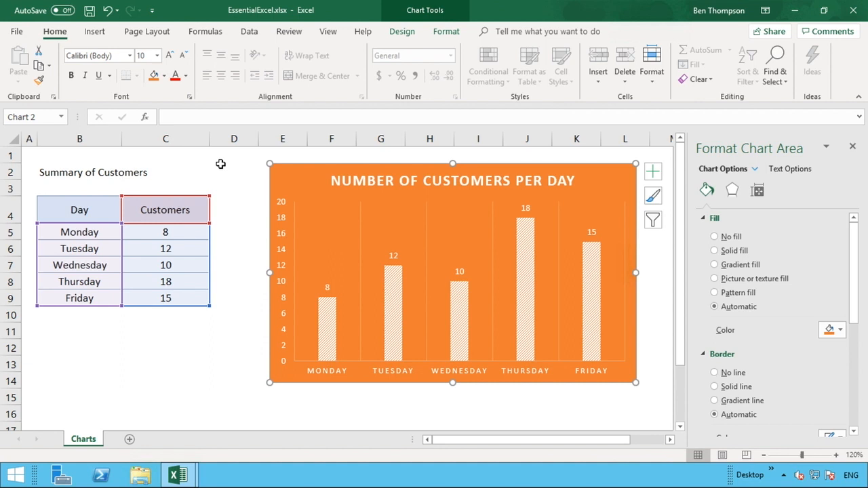
# Preview the Line, Pie, Bar, Map, Treemap and Column options for changing the customers chart's type
pyautogui.rightClick(273, 177)
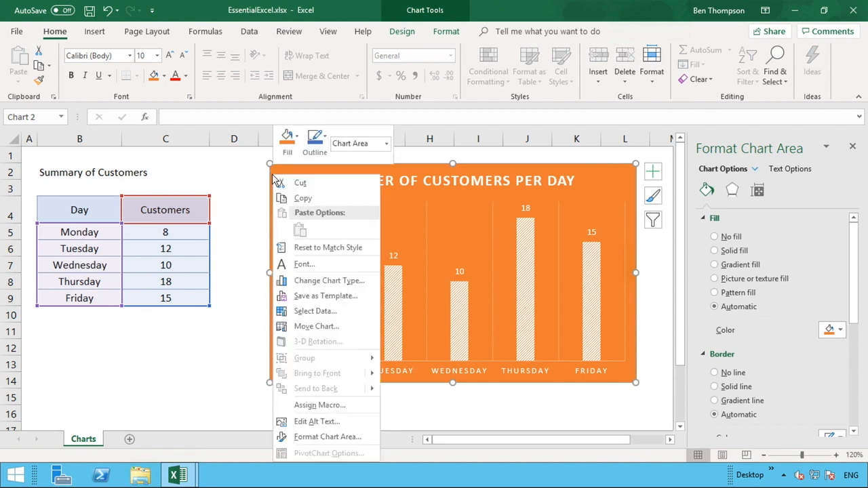
pyautogui.click(350, 283)
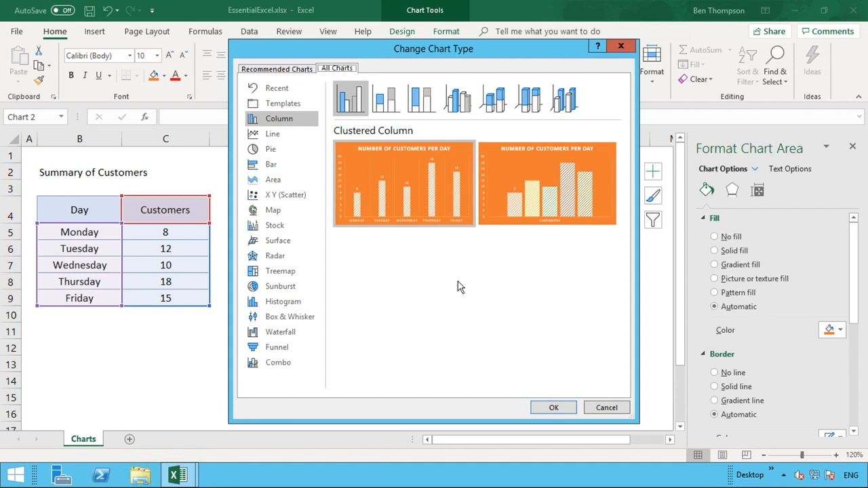
pyautogui.click(269, 135)
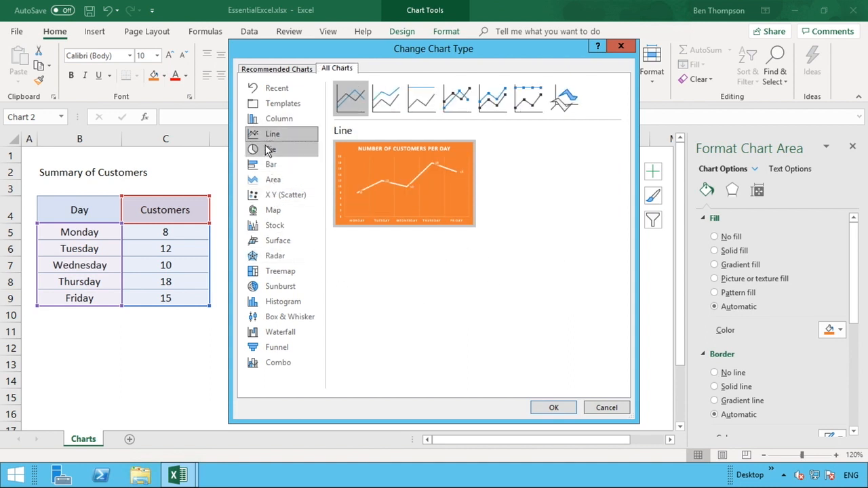
pyautogui.click(269, 151)
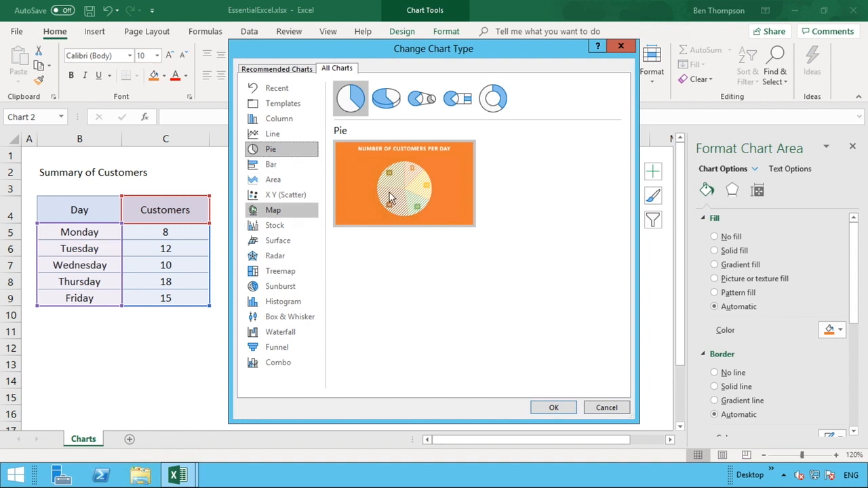
pyautogui.moveTo(409, 181)
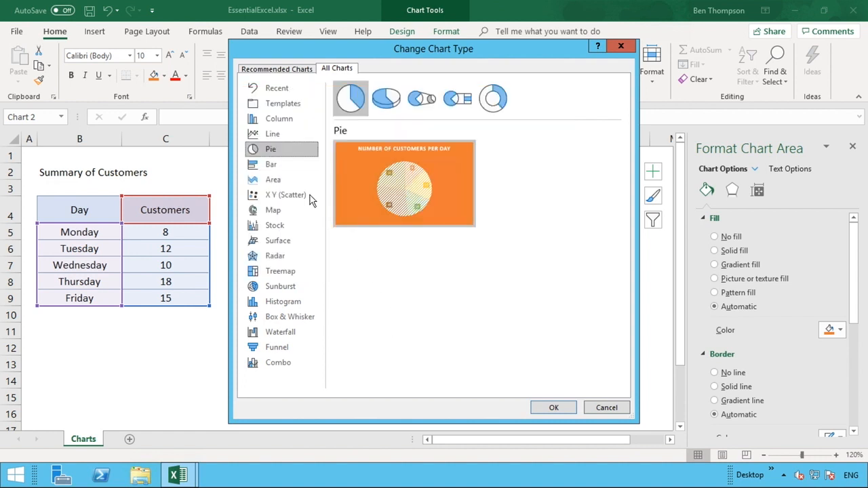
pyautogui.click(290, 168)
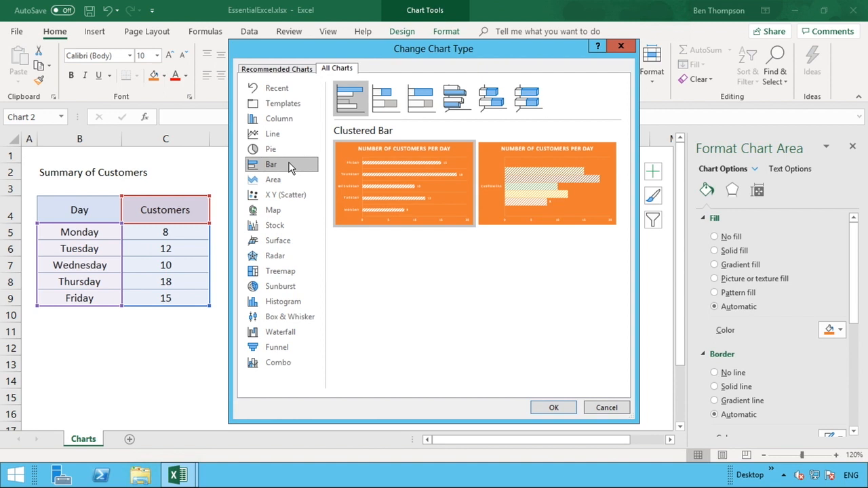
pyautogui.click(279, 215)
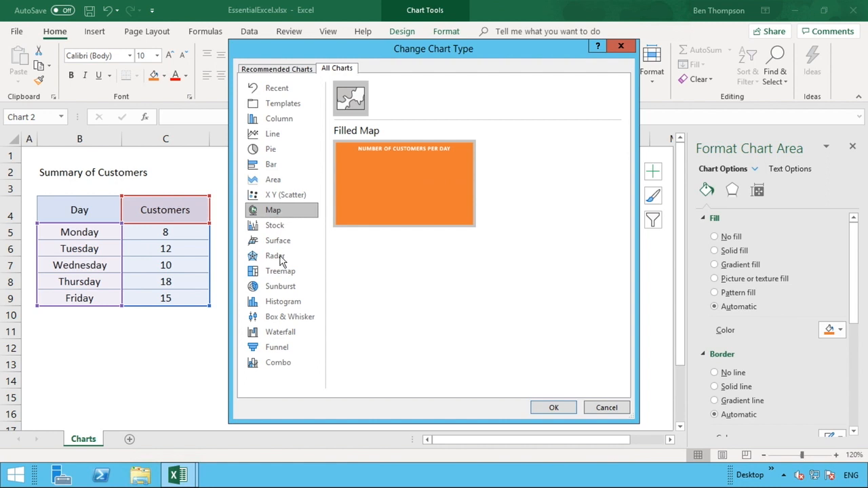
pyautogui.click(280, 270)
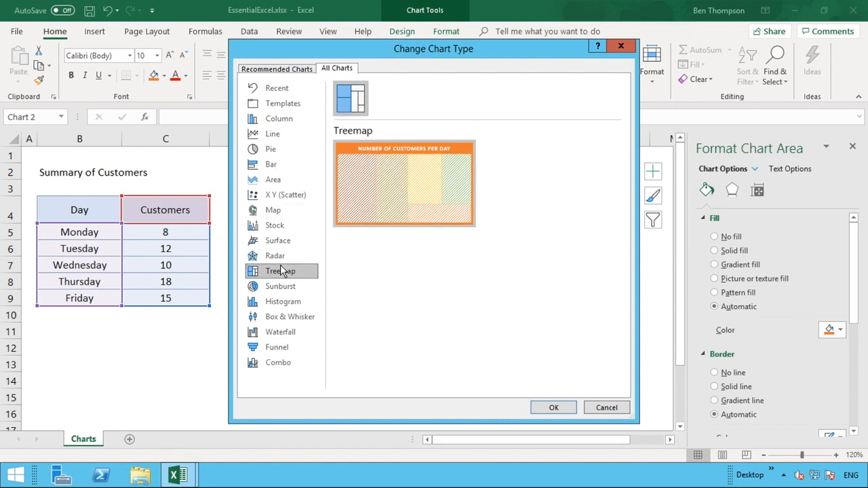
pyautogui.click(274, 120)
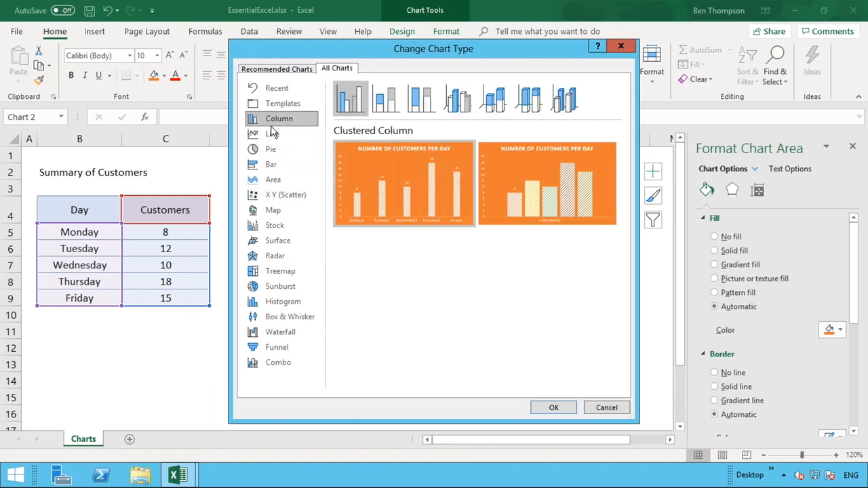
# Change the customers chart to the basic Line chart type
pyautogui.click(272, 134)
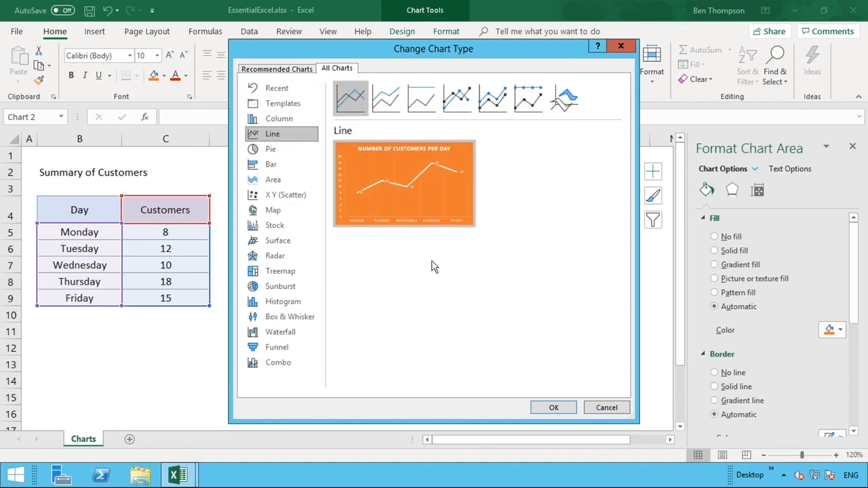
pyautogui.click(560, 409)
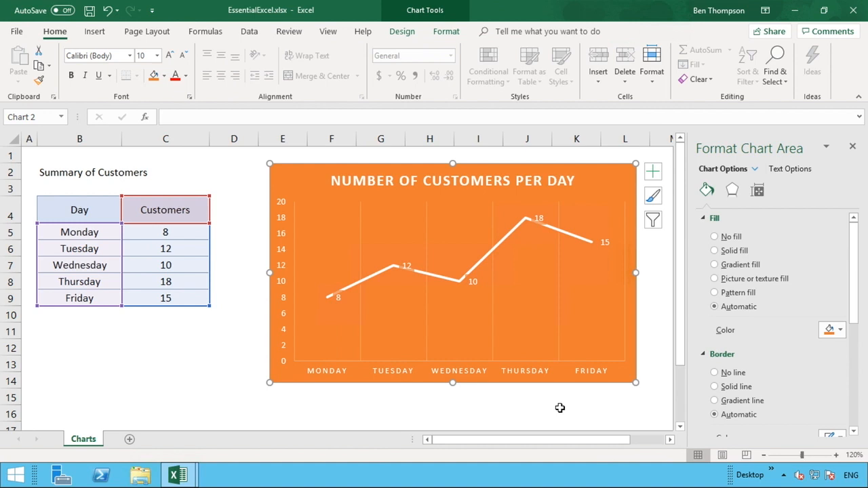
pyautogui.click(547, 410)
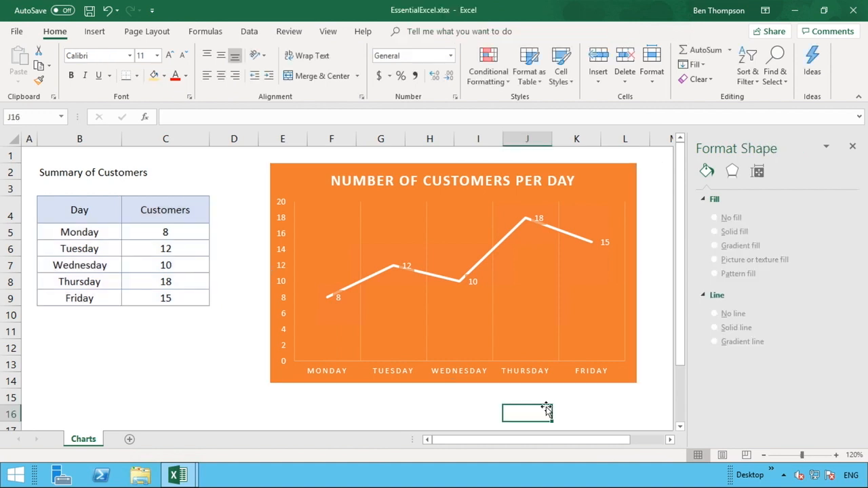